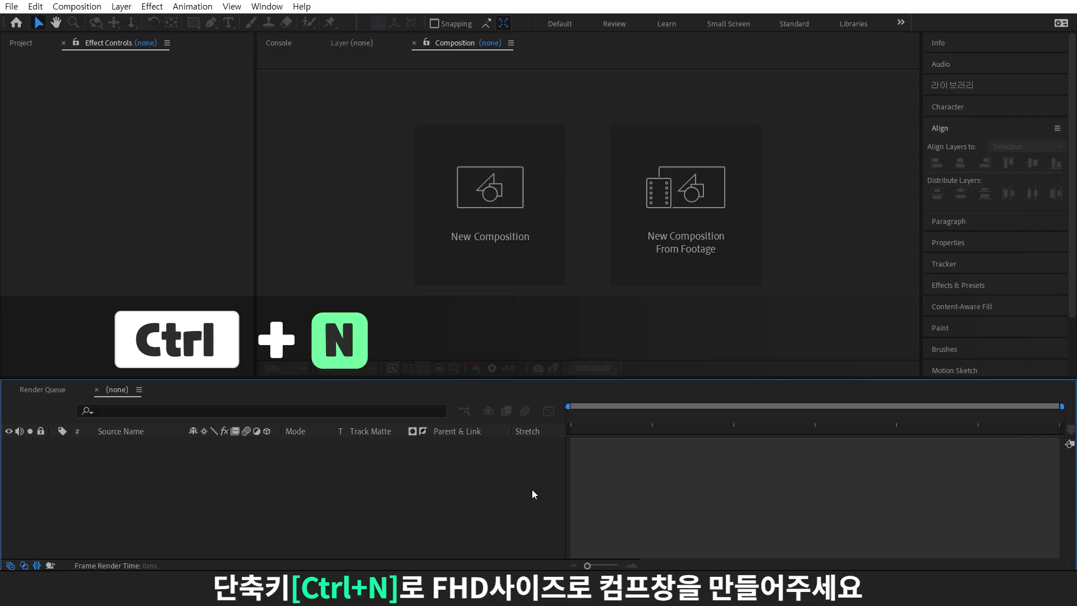
Step: Start a new composition at 1920x1080, 30 fps, 5 seconds long
key(ctrl+n)
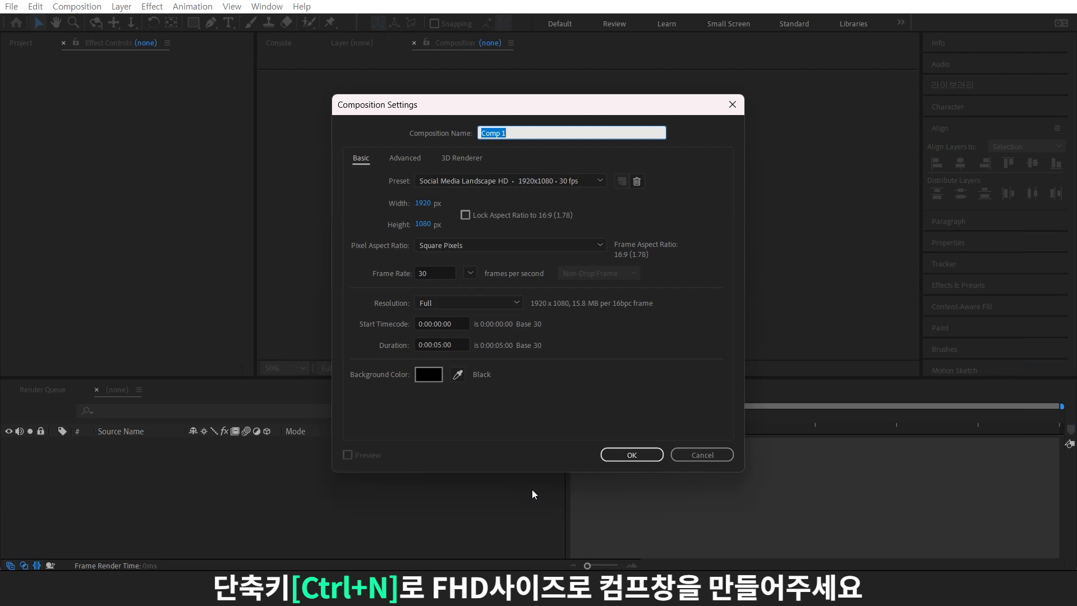
Step: Confirm Comp 1 and add a text layer reading AWARDS
key(Return)
key(ctrl+t)
click(423, 220)
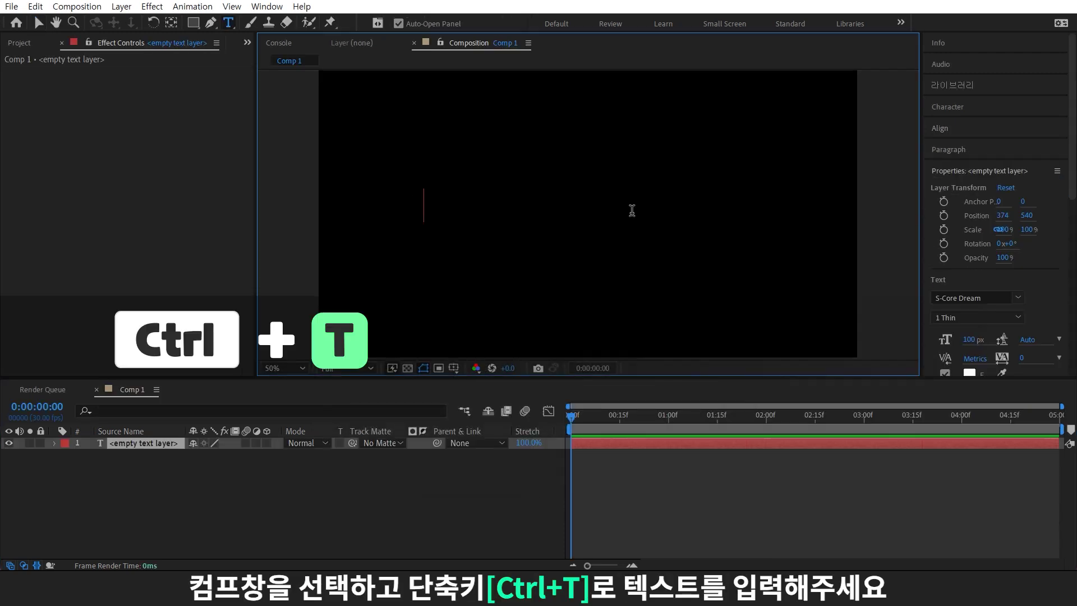
text(AWARDS)
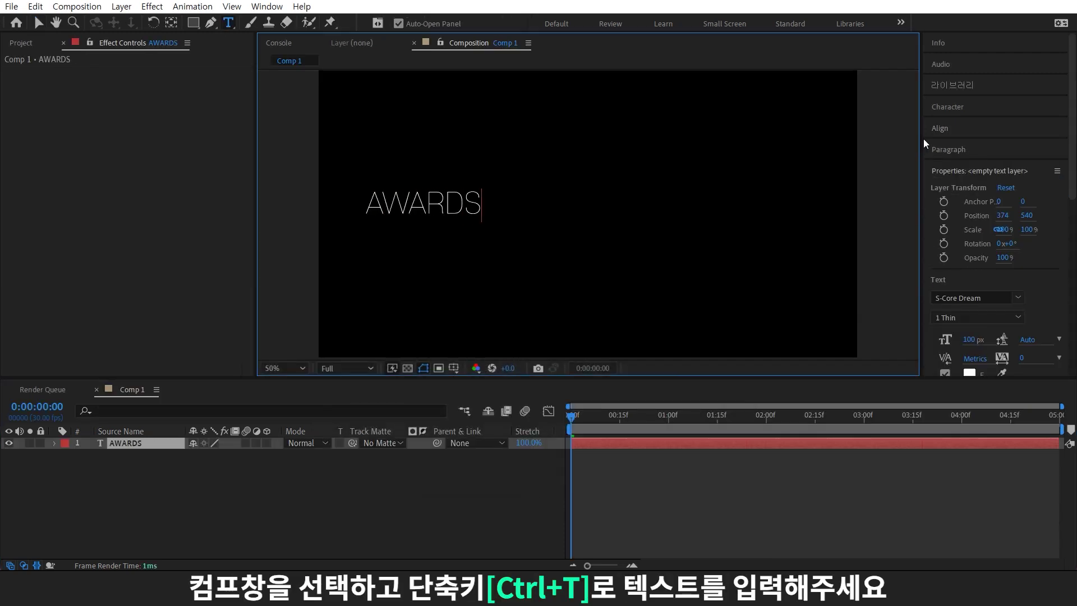
Step: Centre AWARDS horizontally and vertically in the composition
click(937, 128)
click(961, 163)
click(1032, 163)
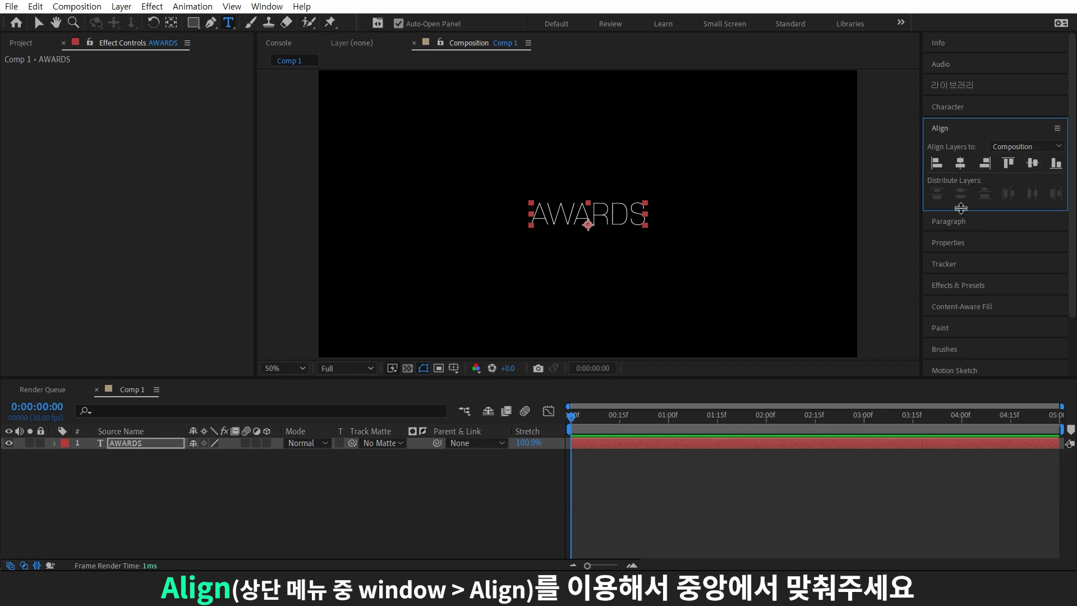
click(92, 445)
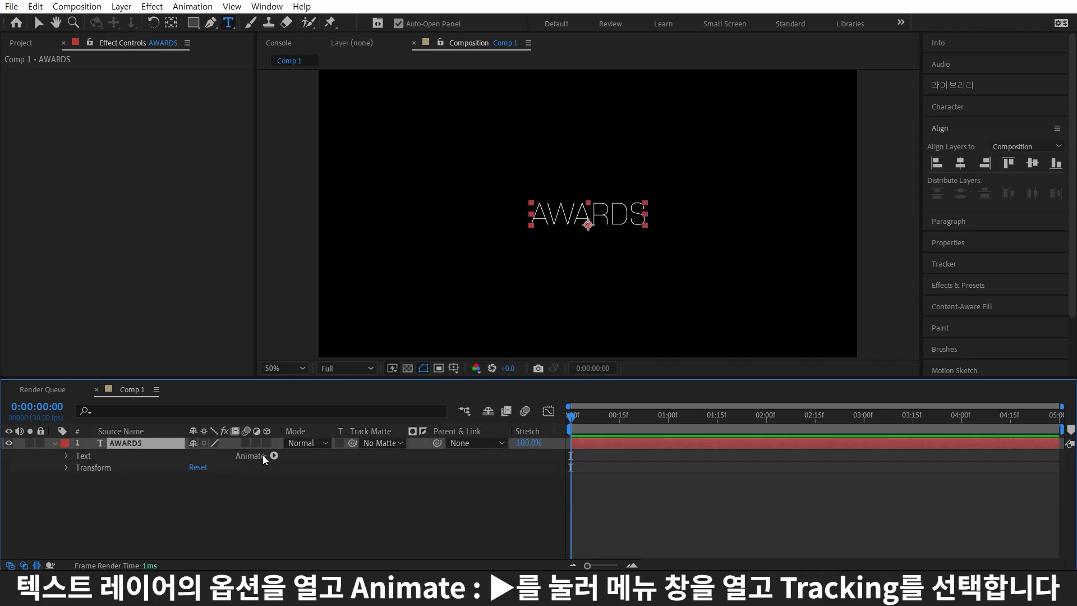
Step: Add a Tracking animator to AWARDS with Tracking Amount keyed at 80
click(275, 456)
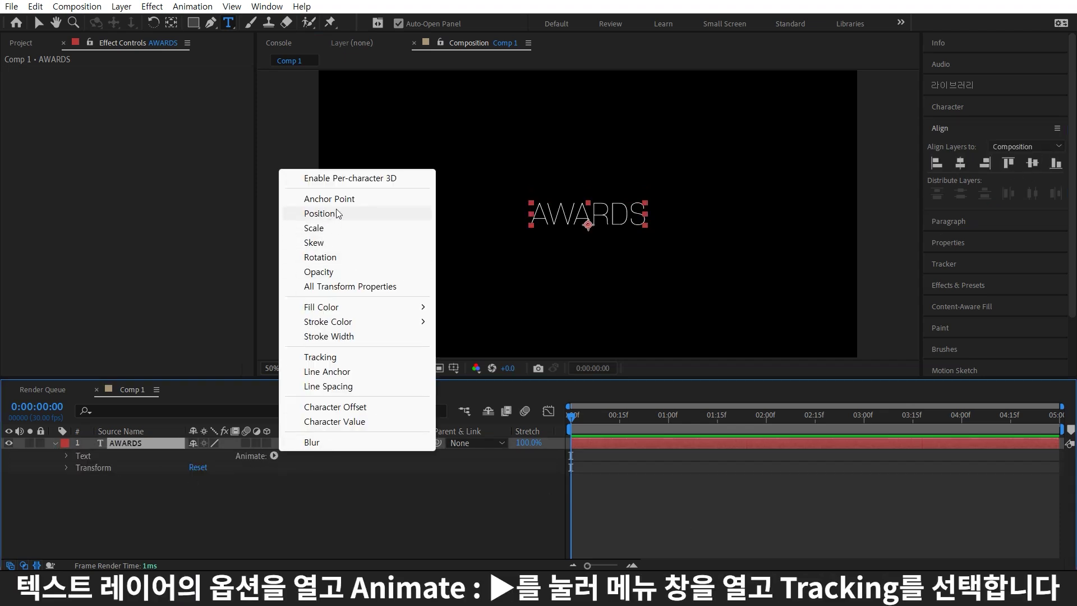
click(365, 357)
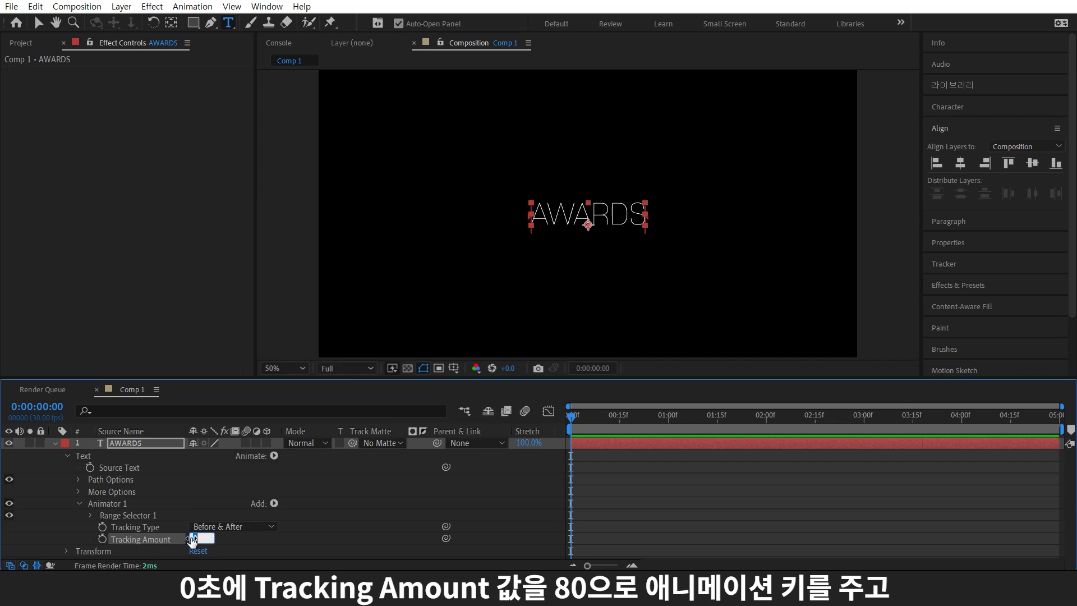
text(80)
key(Return)
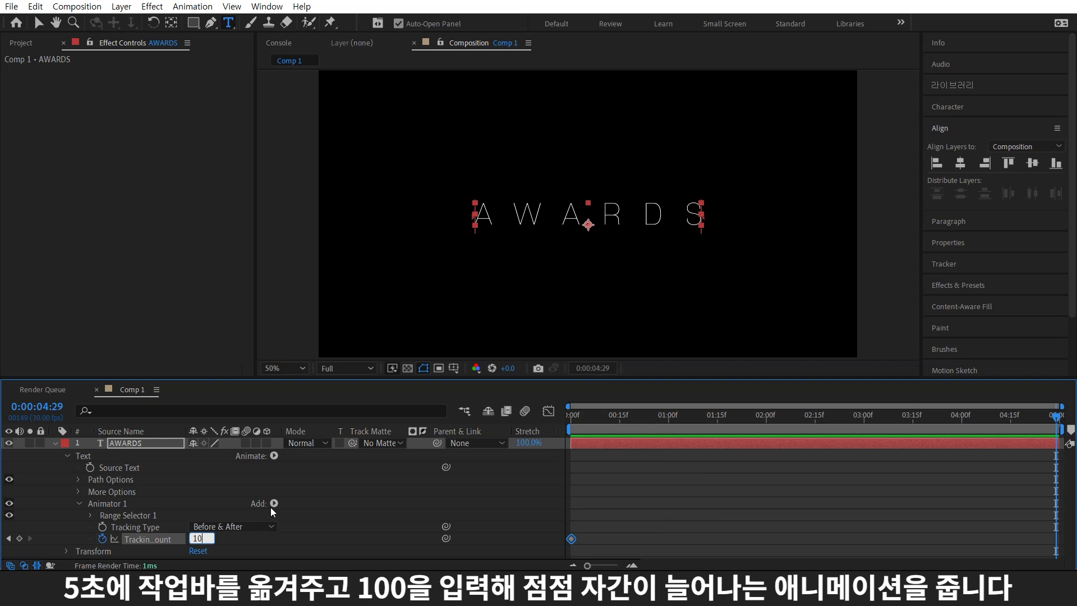
Step: Make the AWARDS layer 3D and apply the Glow effect to it
key(Home)
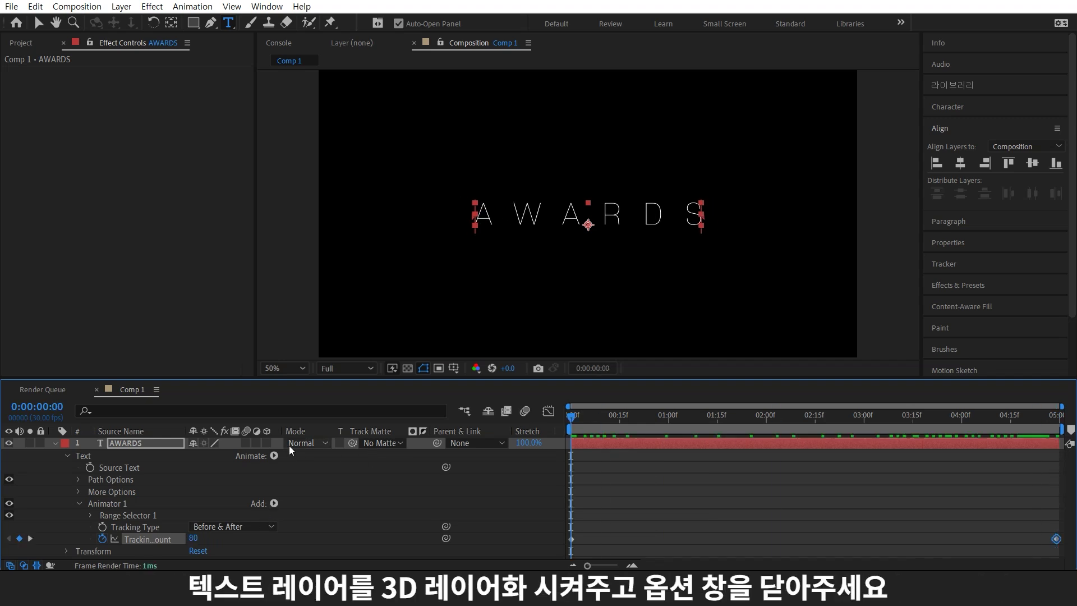
click(266, 442)
click(54, 444)
key(ctrl+5)
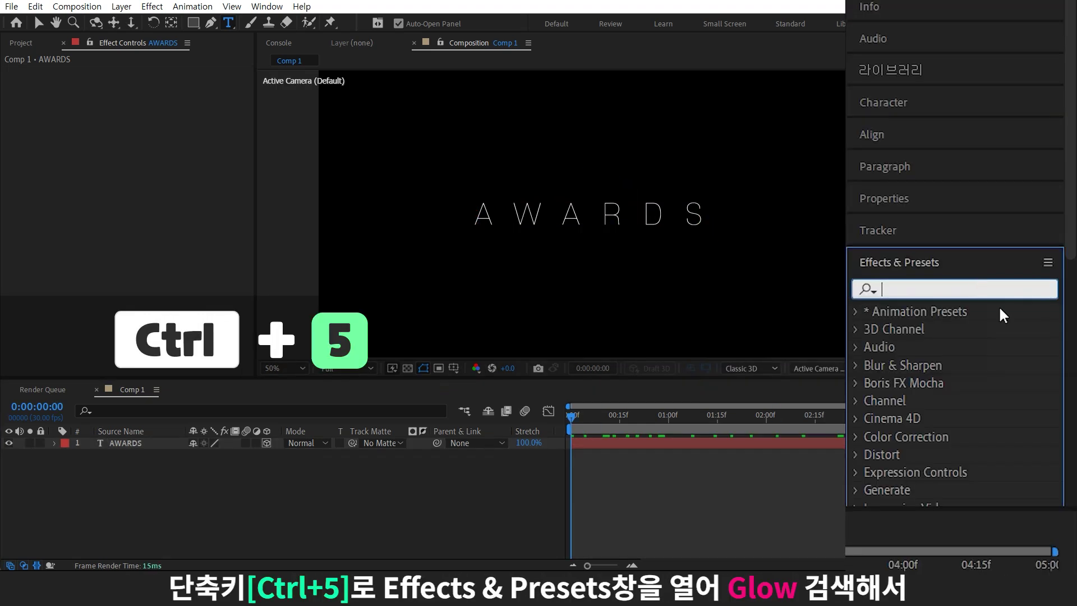
text(glow)
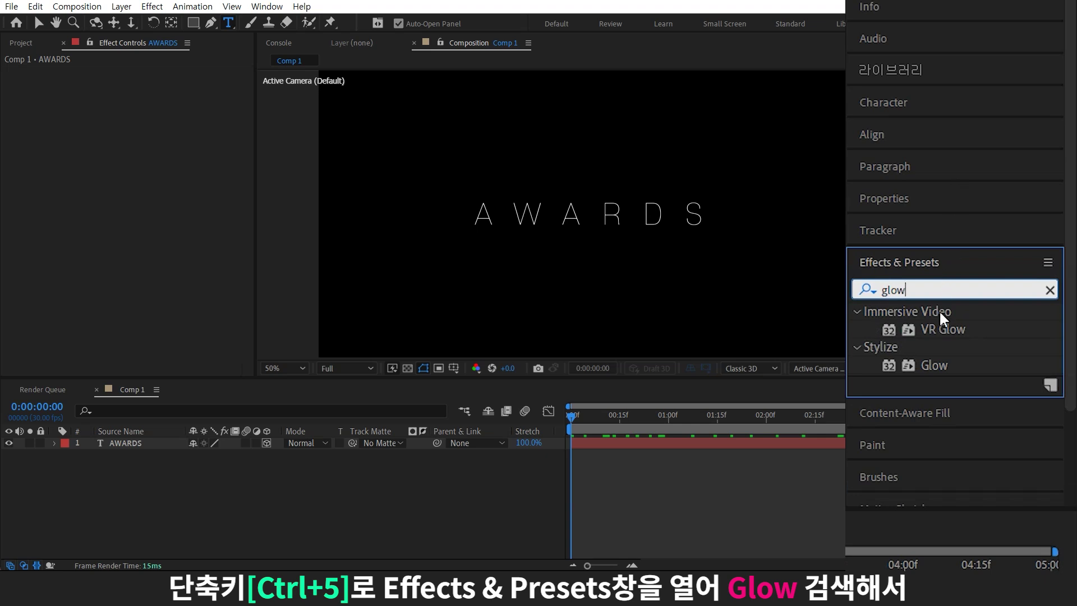
drag(934, 366, 152, 443)
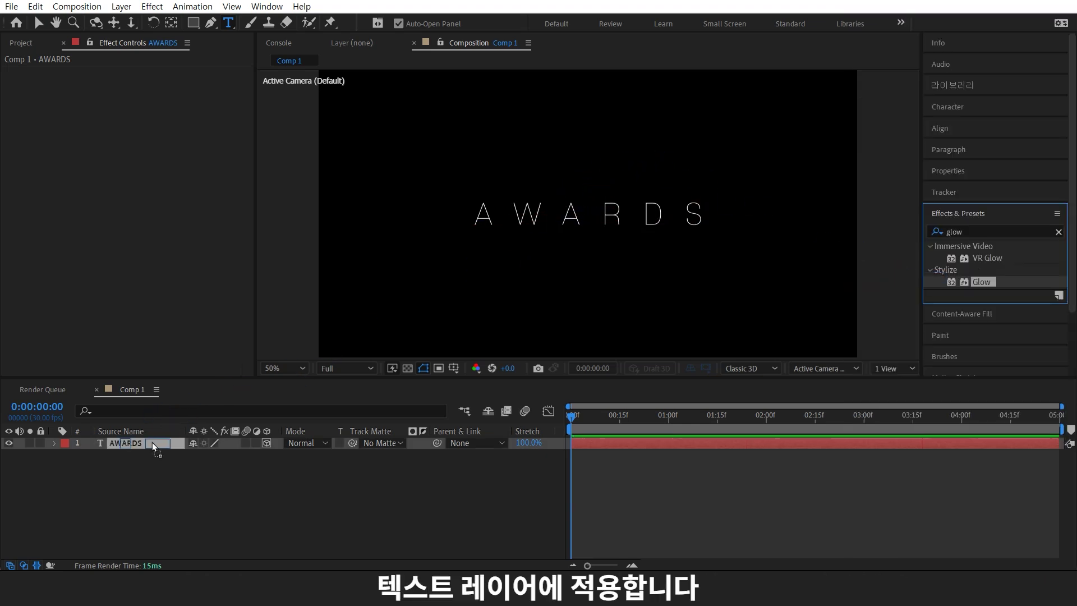
click(485, 482)
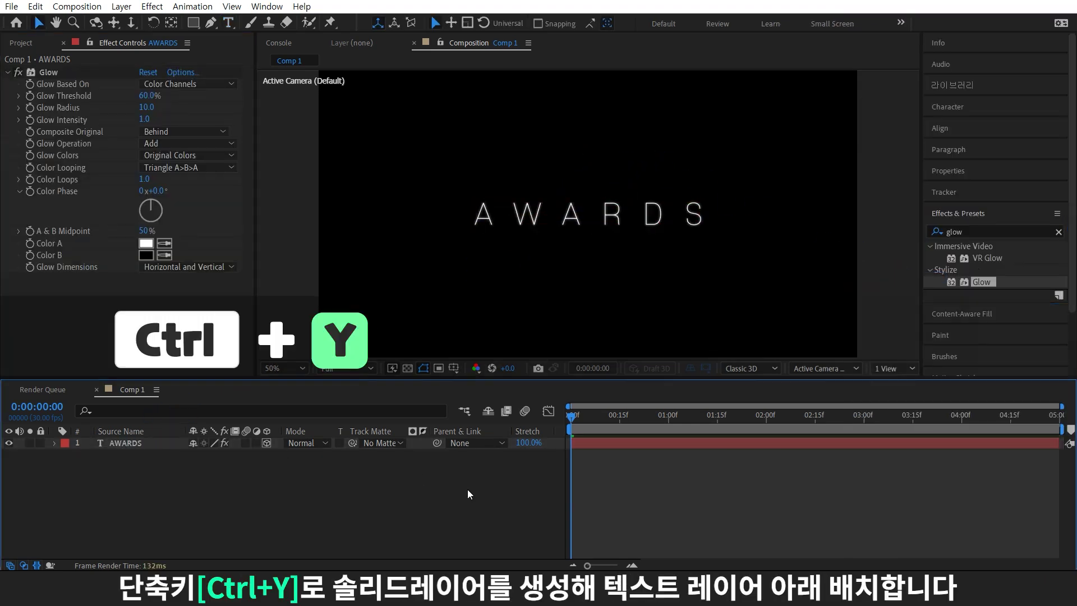
Step: Create a black solid below AWARDS and apply Optical Flares to it
key(ctrl+y)
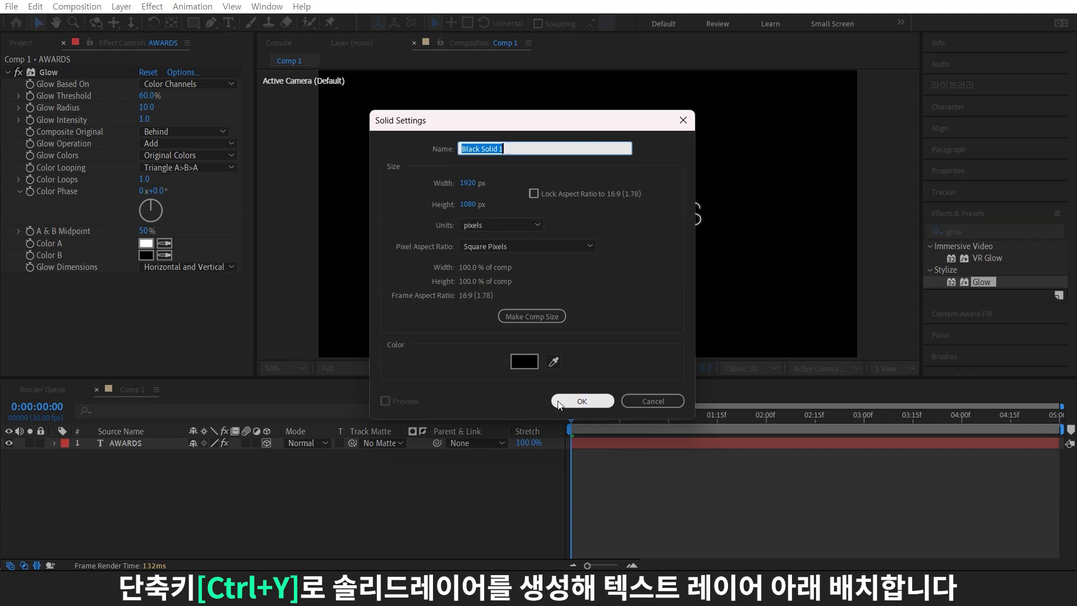
click(559, 401)
drag(157, 443, 162, 503)
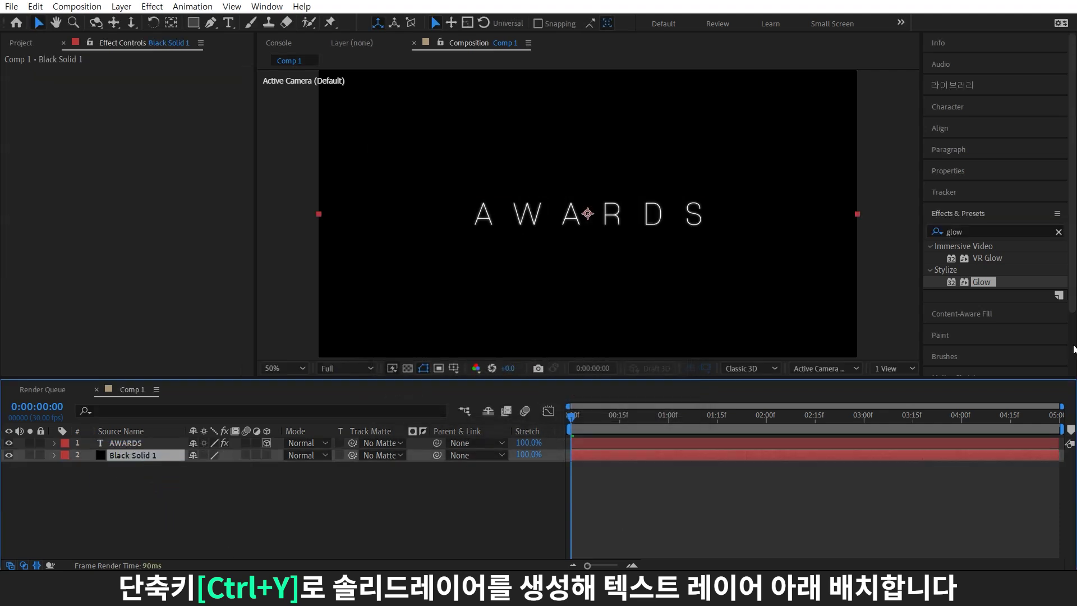
click(987, 232)
text(opti)
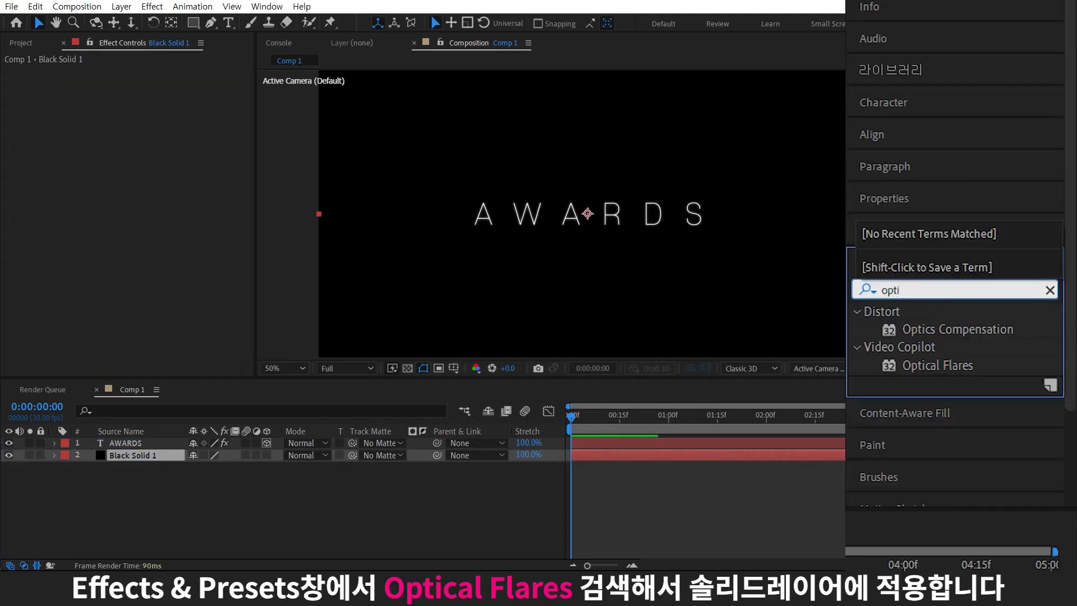
drag(983, 282, 201, 459)
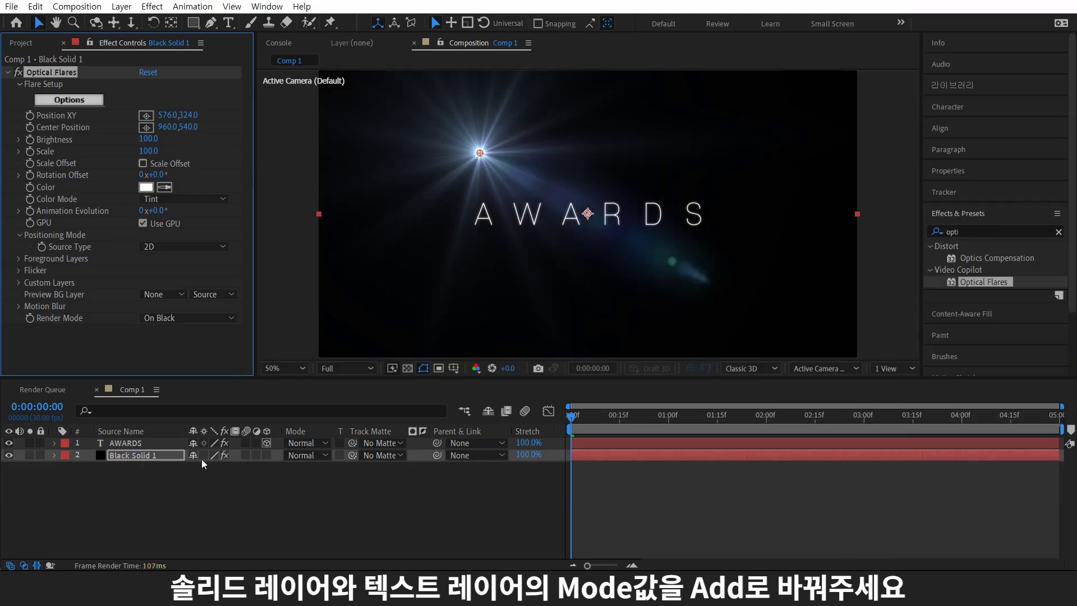
Step: Set the solid and AWARDS blend modes to Add, then duplicate the flare solid
click(294, 456)
click(367, 198)
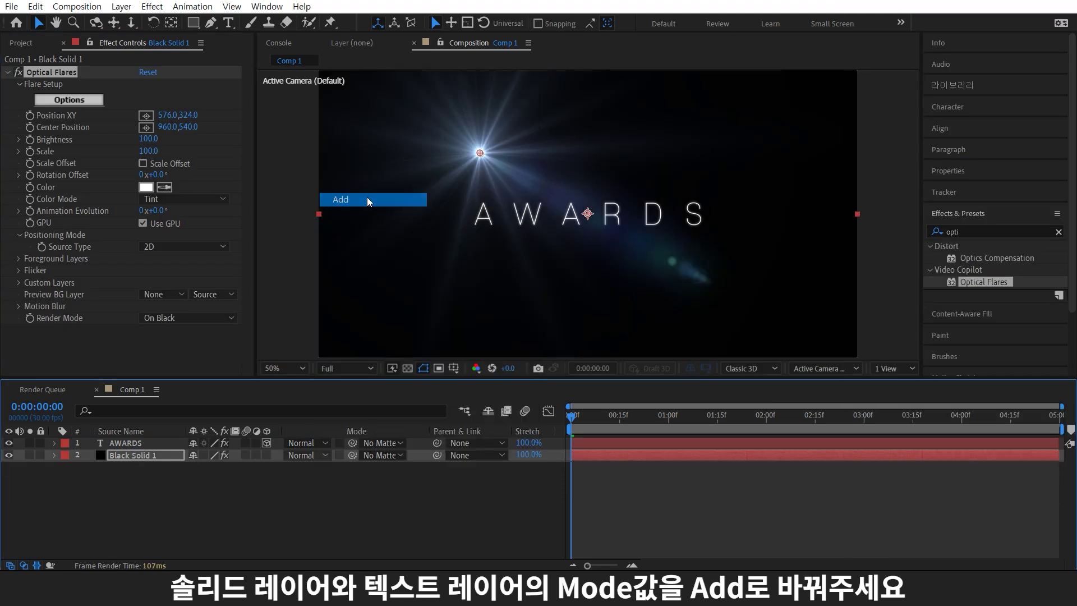
click(322, 443)
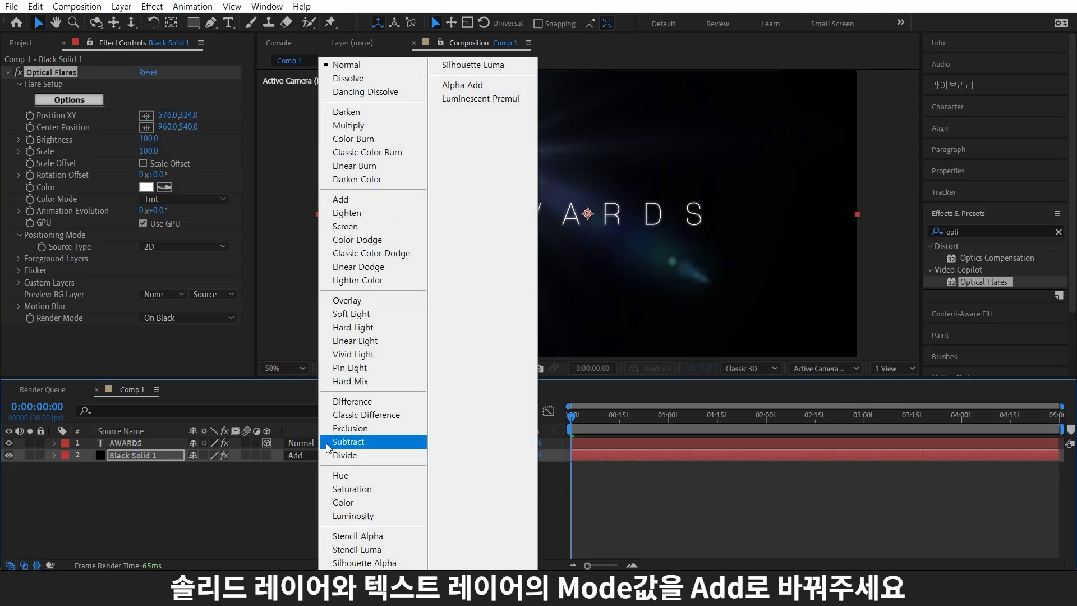
click(341, 203)
click(147, 455)
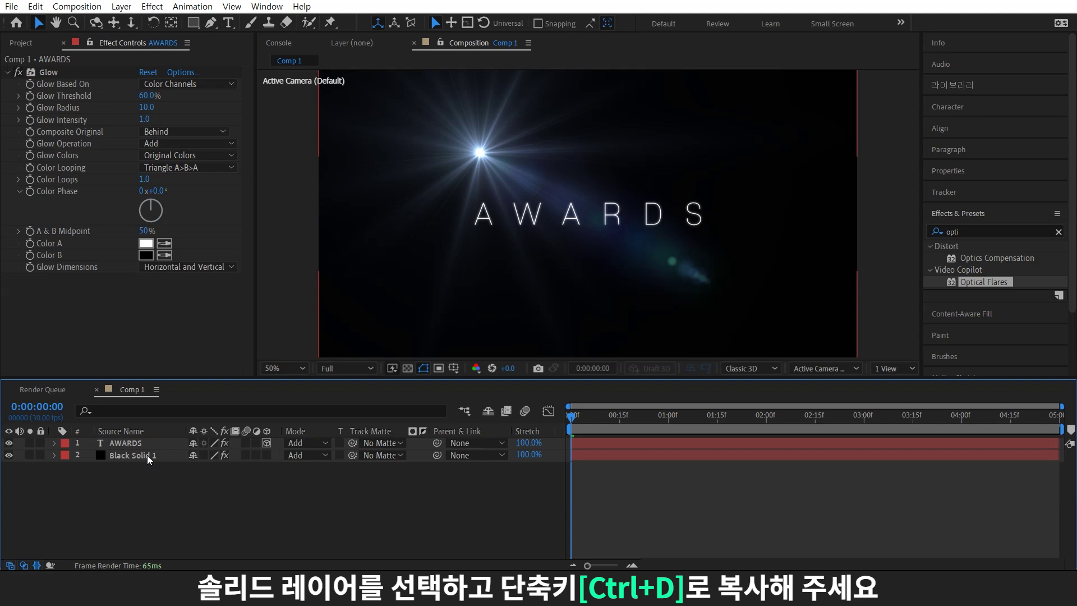
key(ctrl+d)
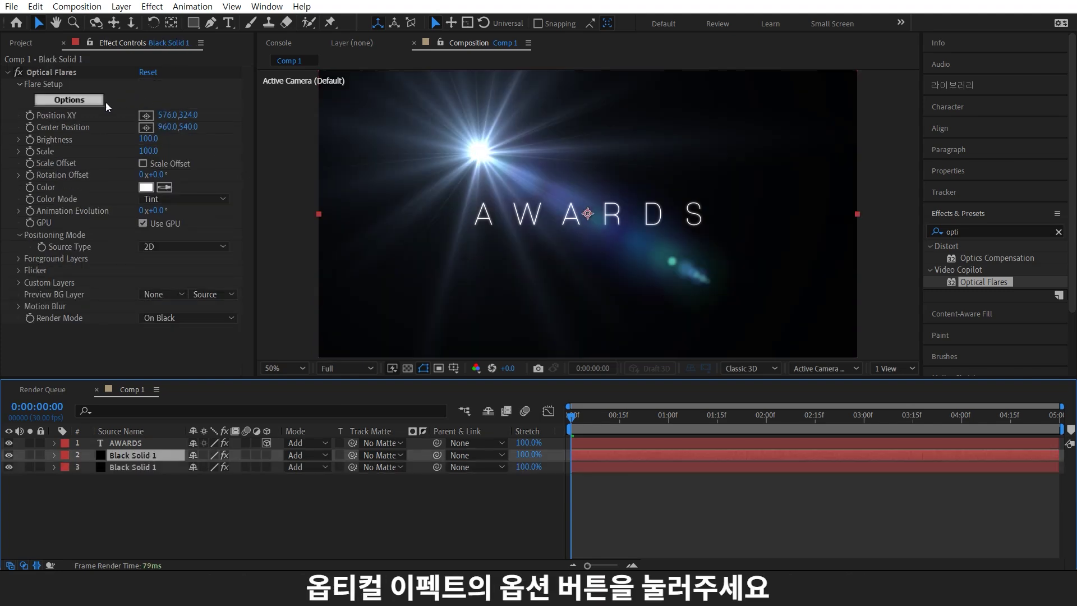
Step: In Optical Flares, add a Streak element and hide the Spike Ball
click(97, 100)
click(644, 358)
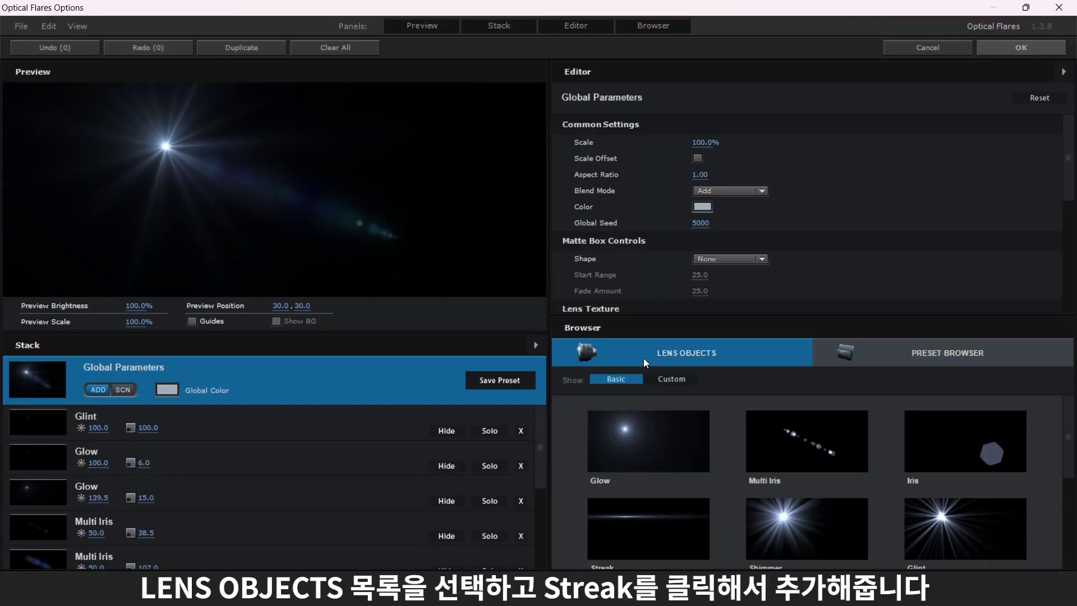
click(618, 519)
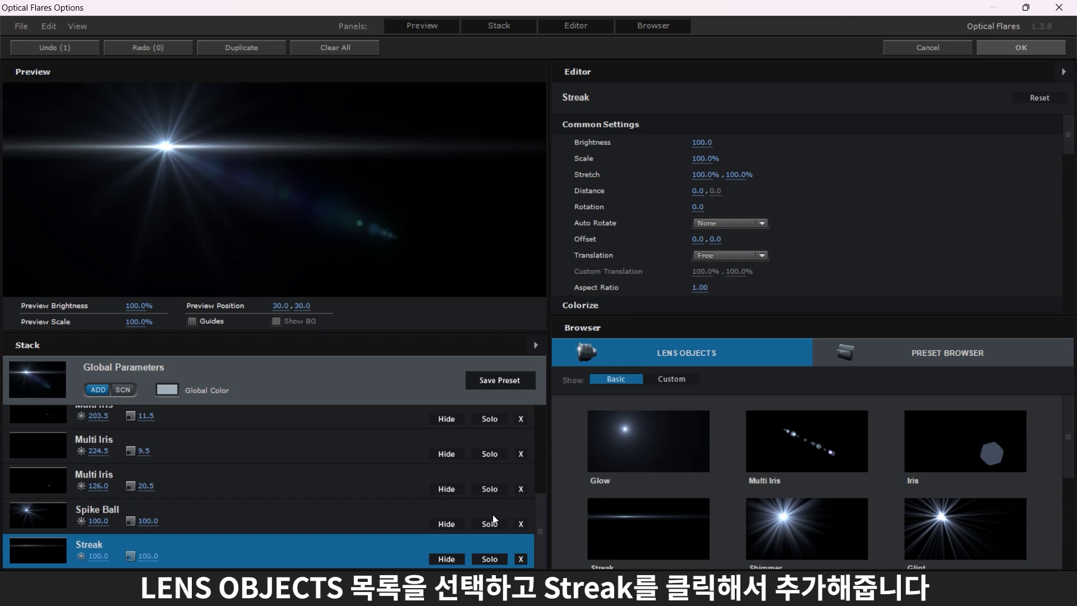
click(446, 524)
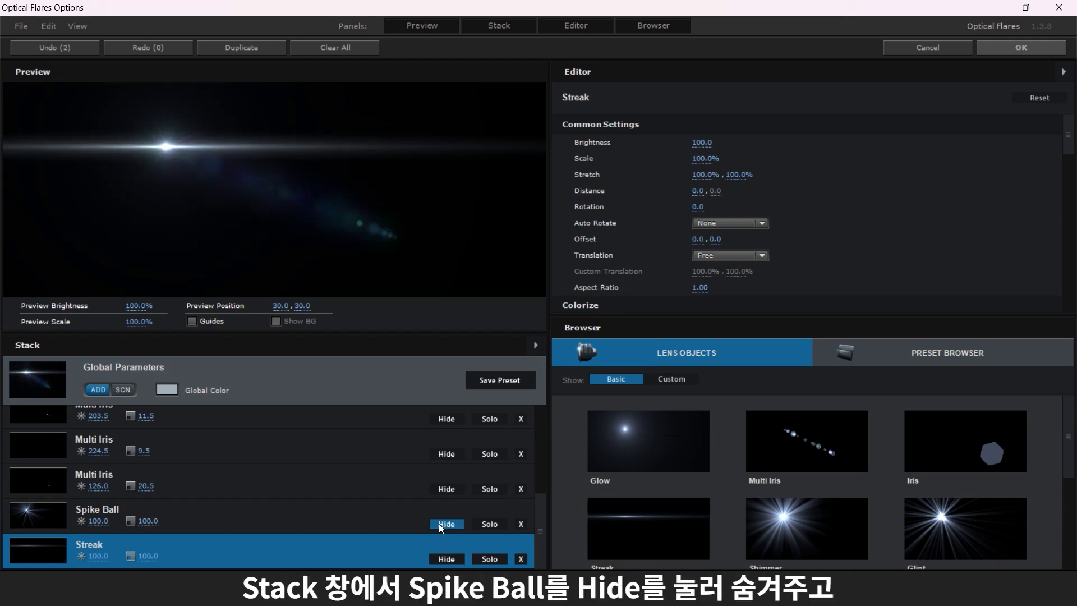
Step: Hide all the Multi Iris elements and apply the flare to the composition
scroll(460, 470, up, 2)
click(447, 505)
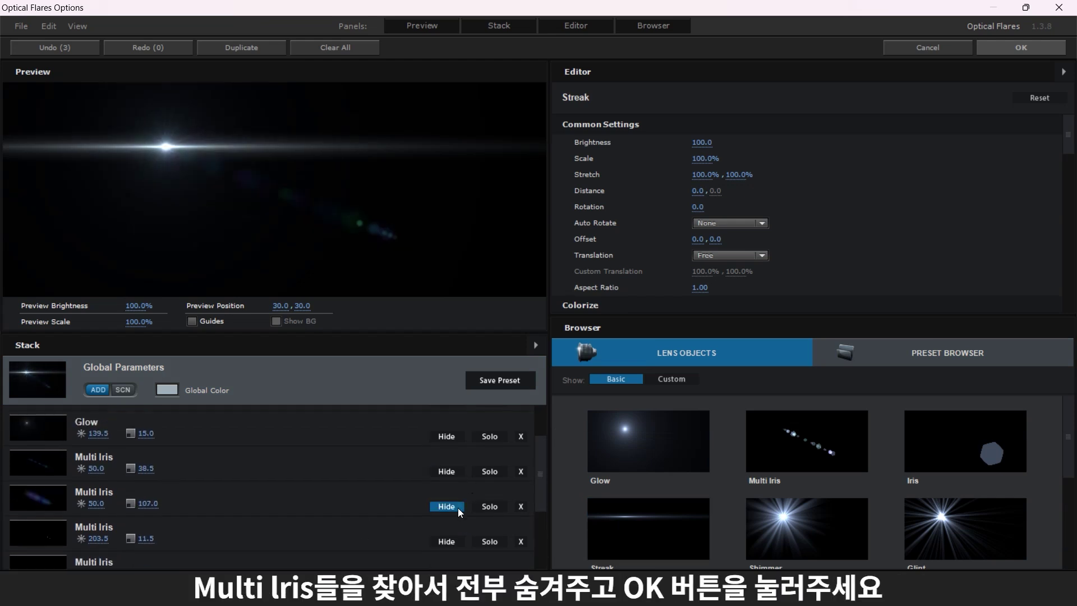
click(447, 435)
scroll(443, 493, up, 3)
scroll(442, 493, down, 3)
double_click(446, 472)
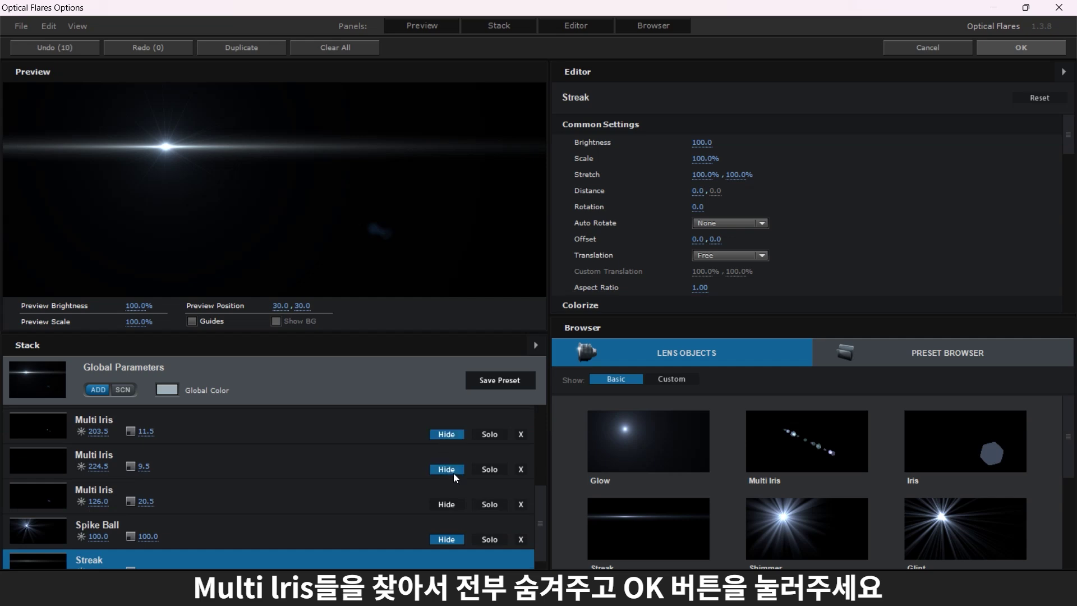
click(446, 504)
scroll(392, 471, up, 3)
click(1026, 52)
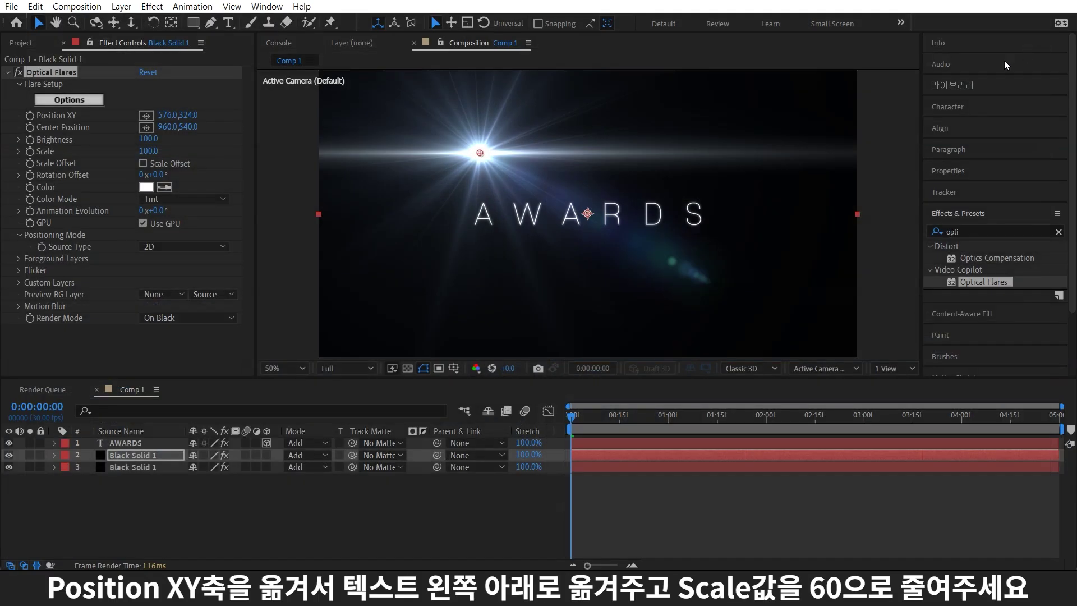
Step: Place the flare just below AWARDS at Scale 60 with 3D Source Type
drag(480, 152, 480, 228)
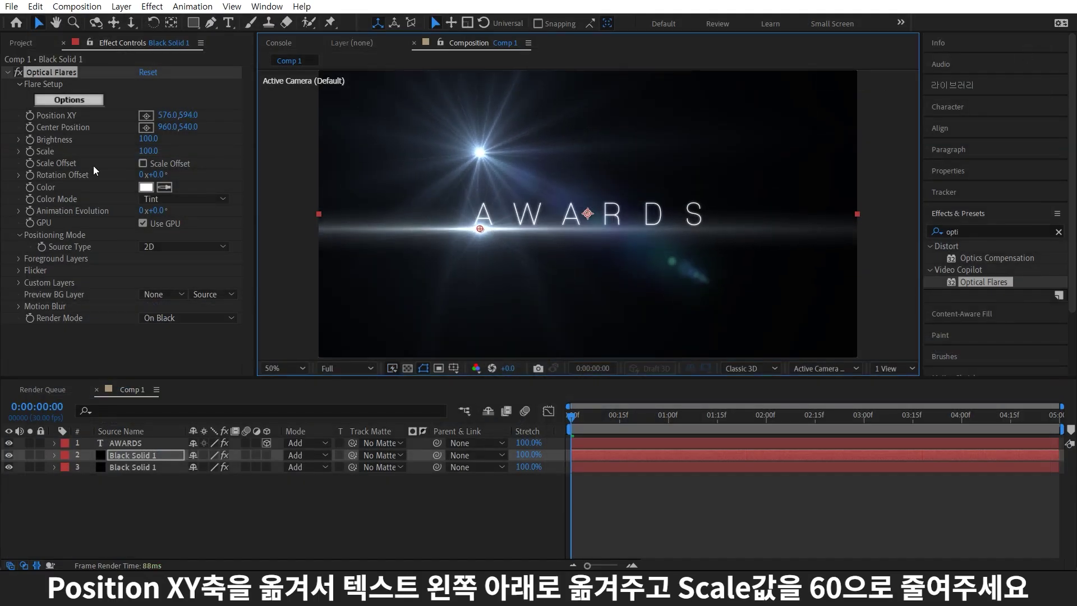
click(148, 151)
text(60)
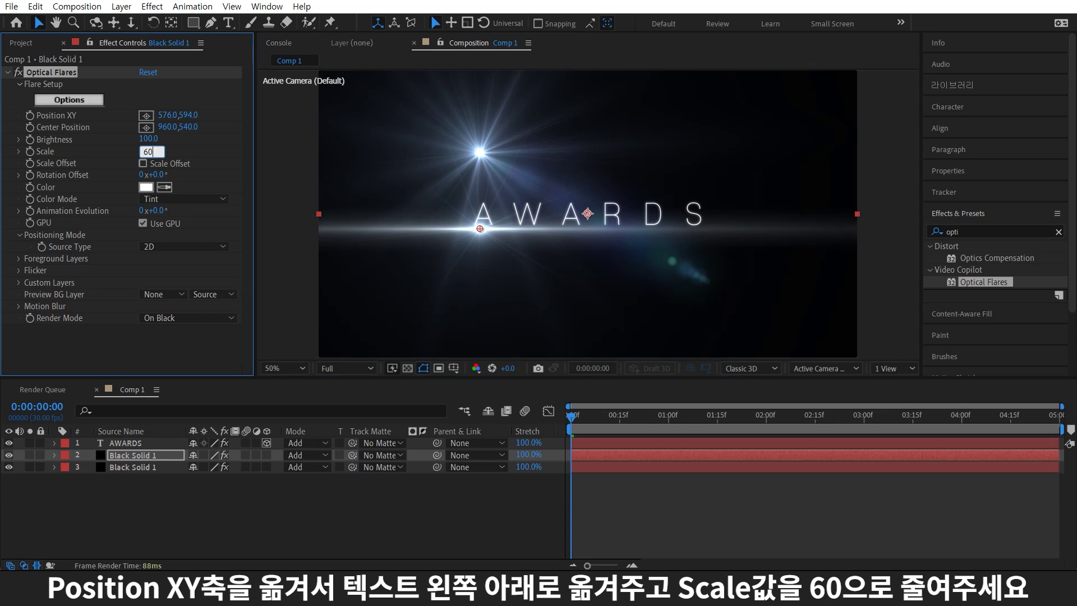
click(201, 245)
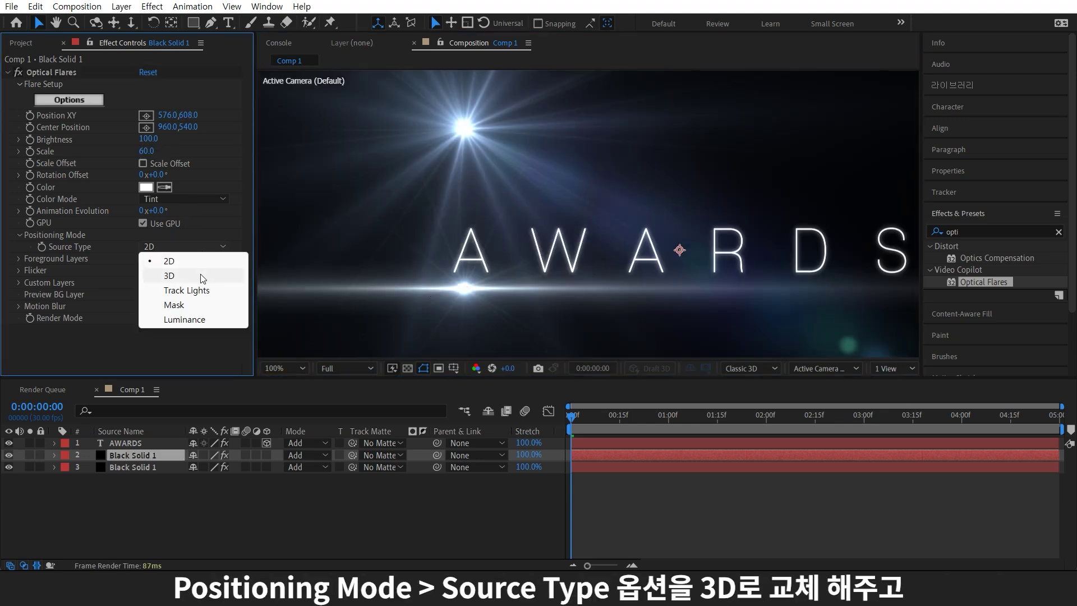
click(169, 275)
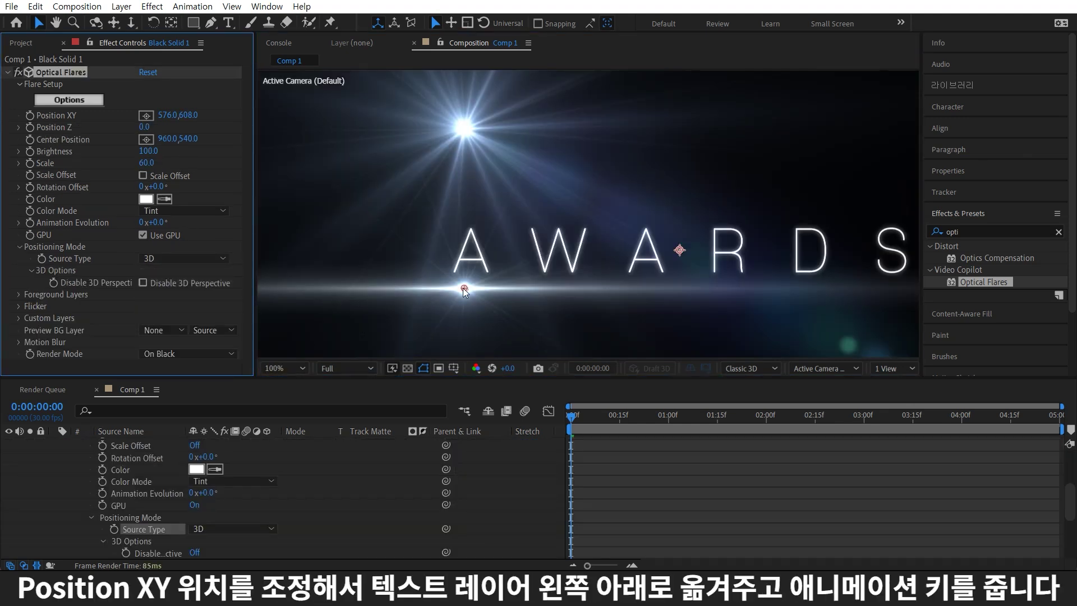
drag(464, 289, 465, 273)
scroll(504, 218, down, 2)
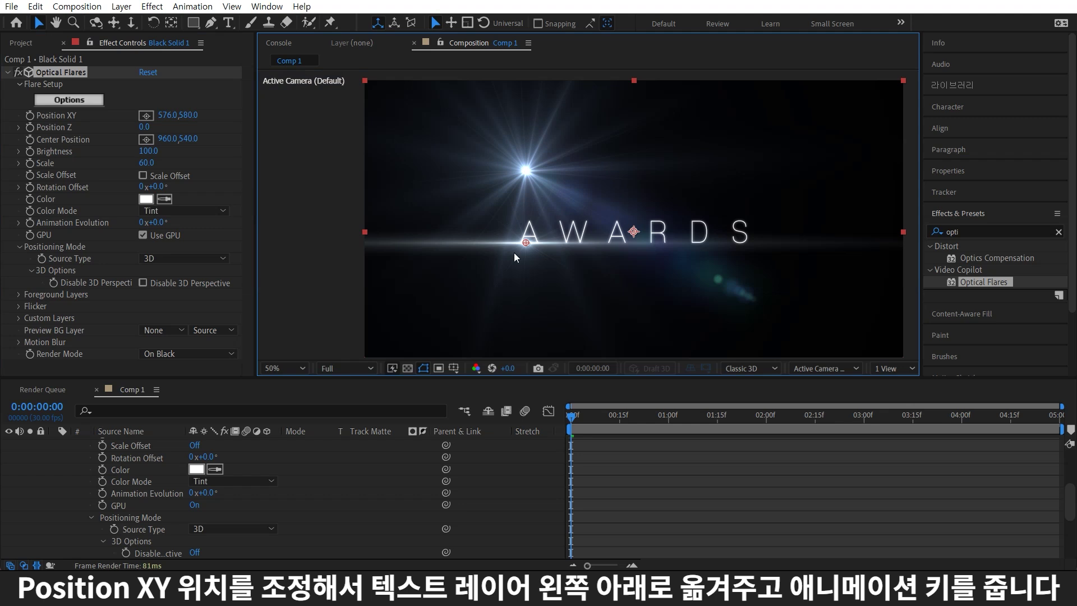
drag(526, 242, 521, 243)
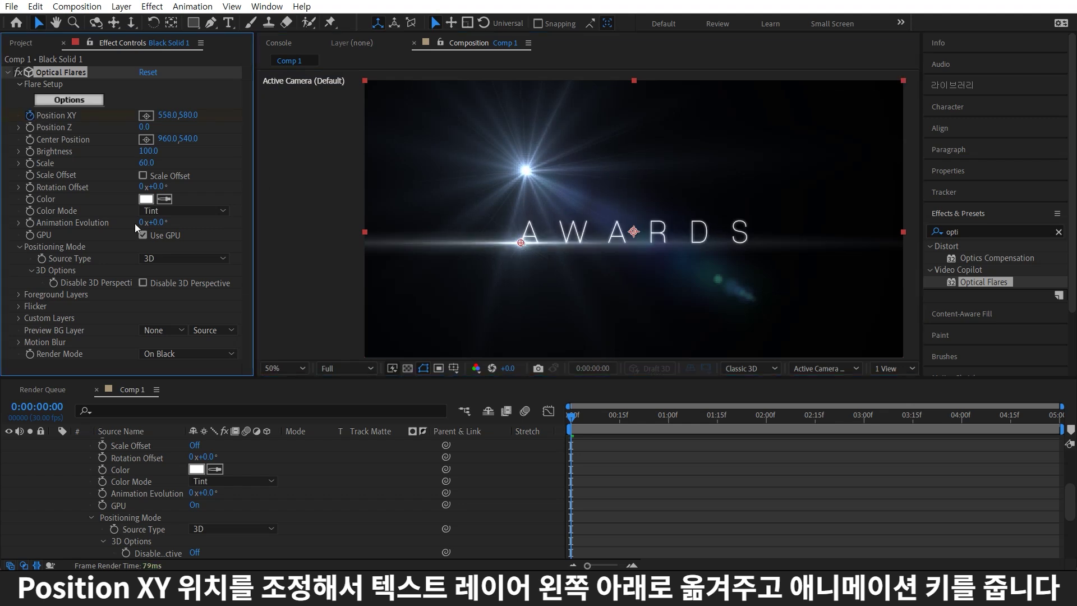
Step: Keyframe flare Position XY from 558,580 at start to 1382,580 at end
click(30, 115)
key(End)
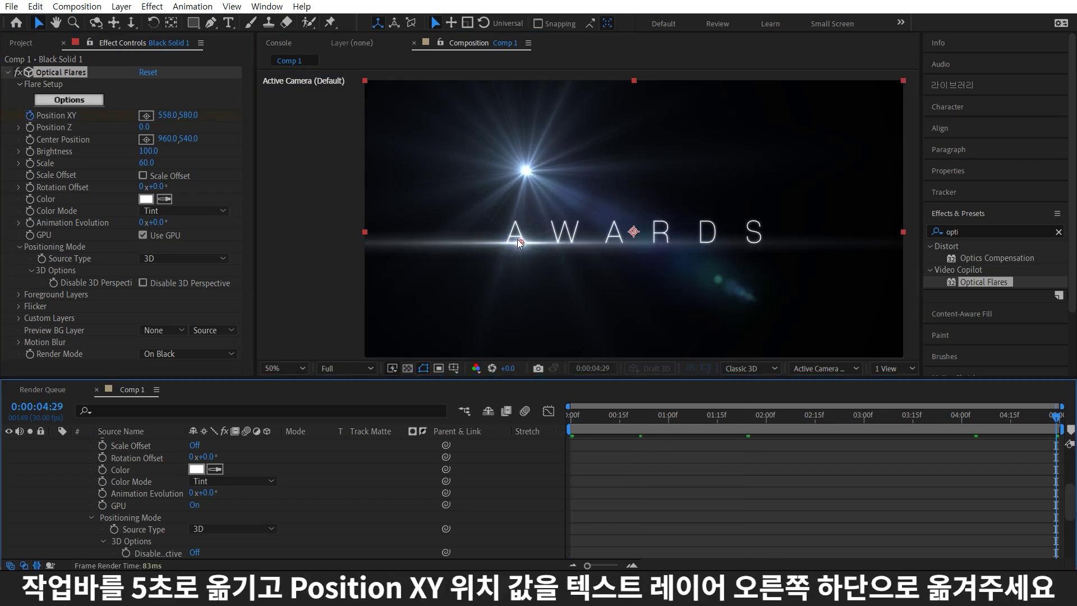
drag(519, 242, 751, 242)
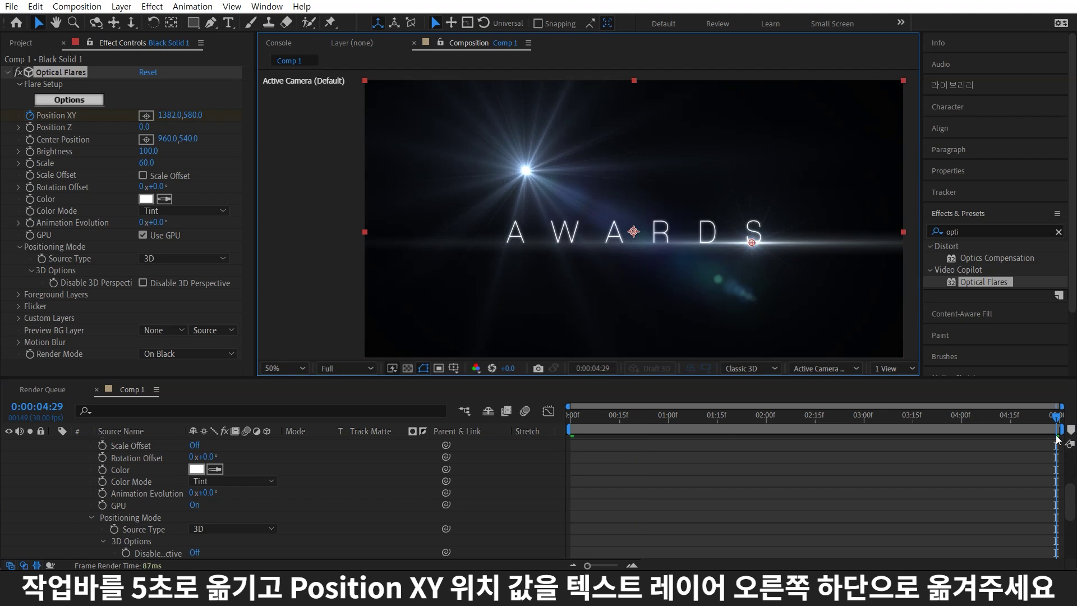
drag(1057, 439, 571, 439)
scroll(575, 196, up, 2)
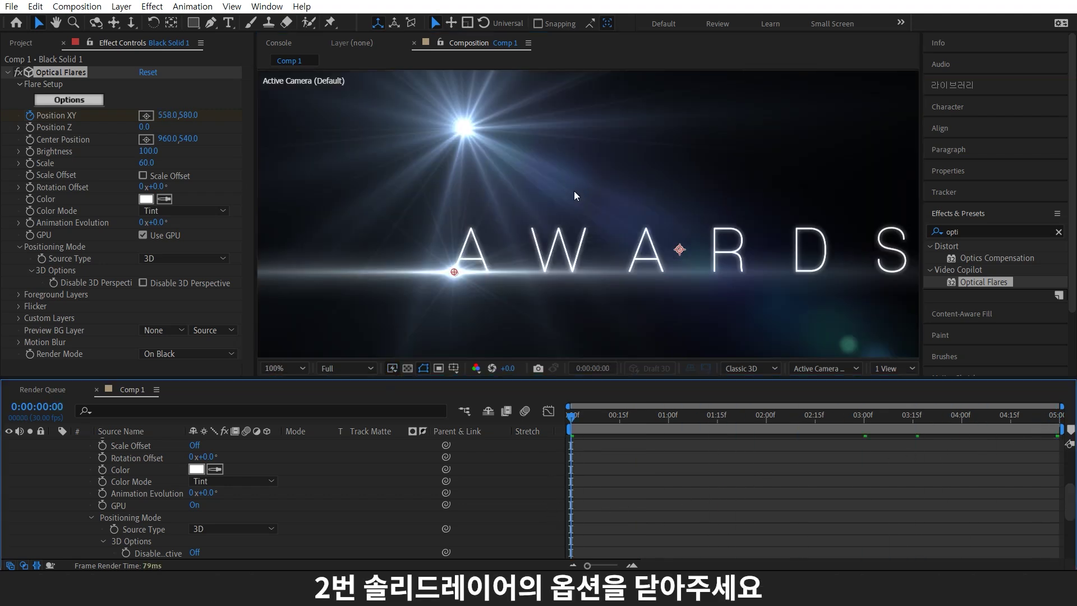
Step: Load the Light > Main Light preset into layer 3's Optical Flares
key(ctrl+grave)
click(131, 467)
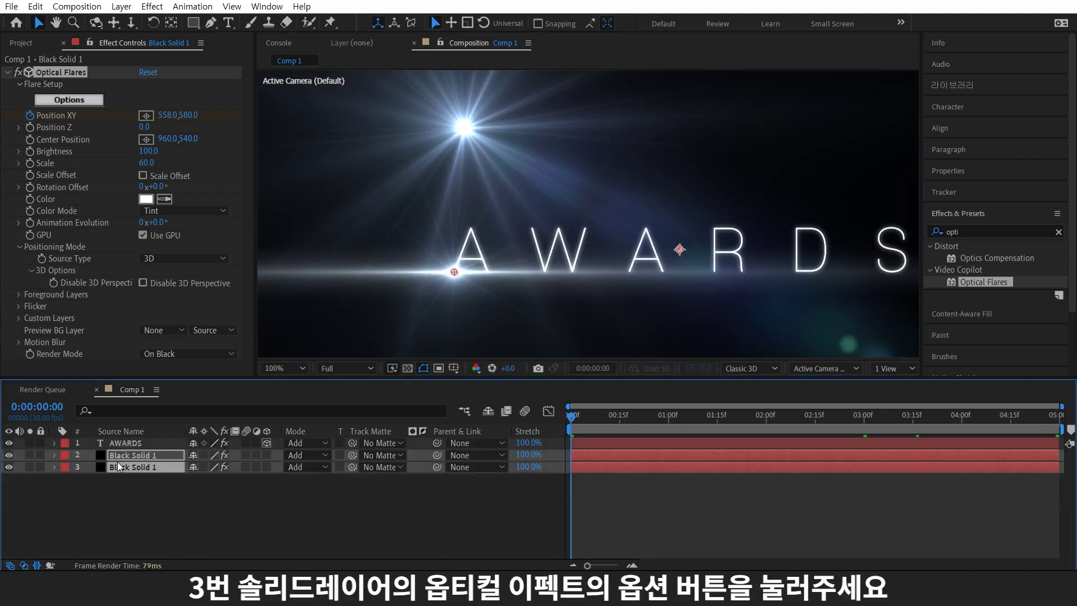
click(93, 99)
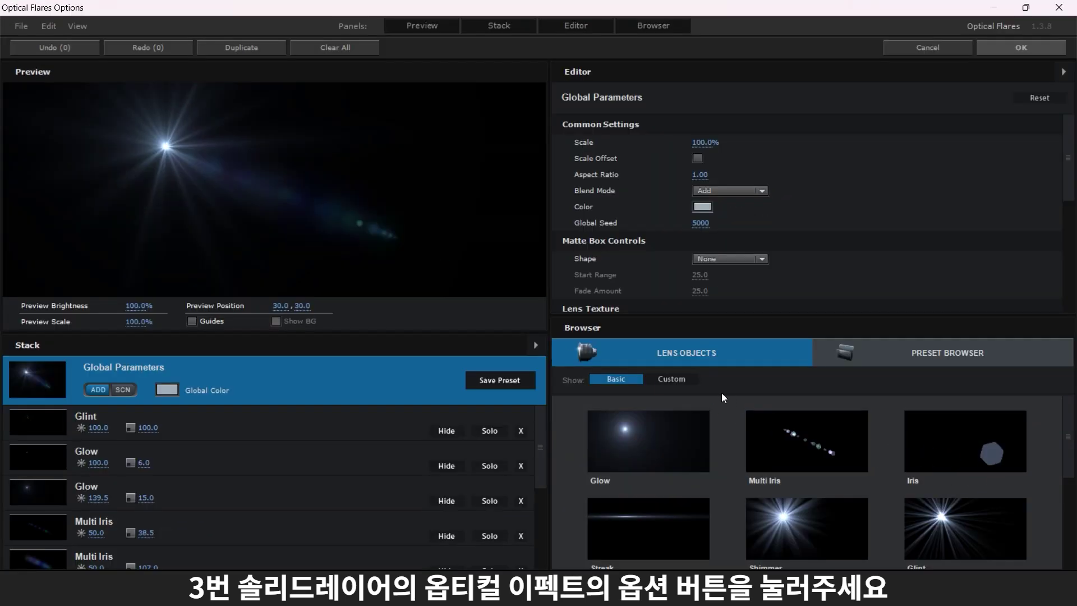
click(860, 346)
click(784, 441)
scroll(820, 443, down, 1)
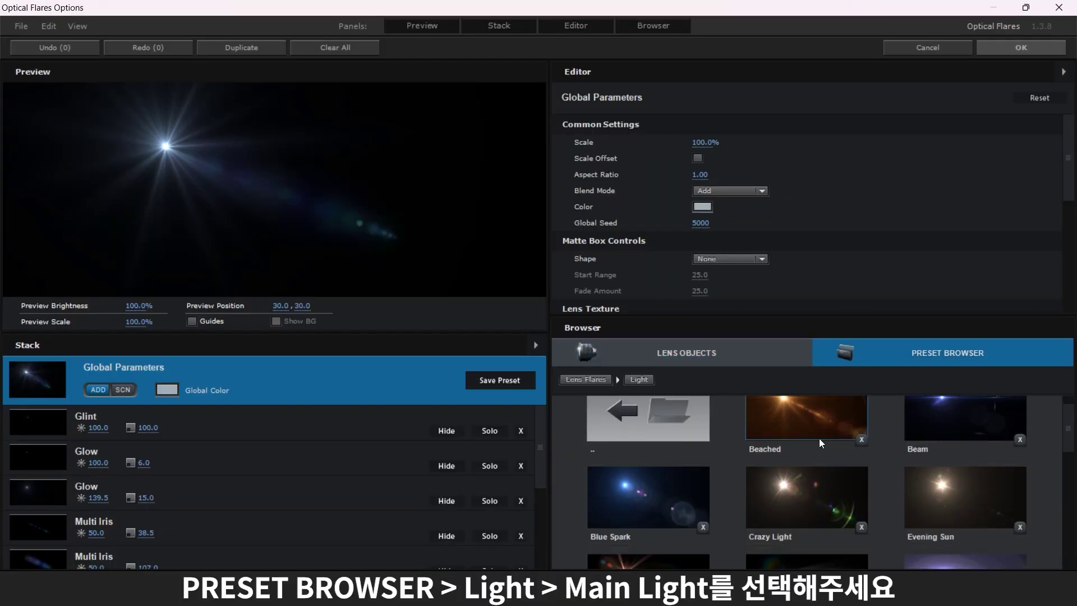
scroll(820, 443, down, 1)
scroll(819, 439, down, 1)
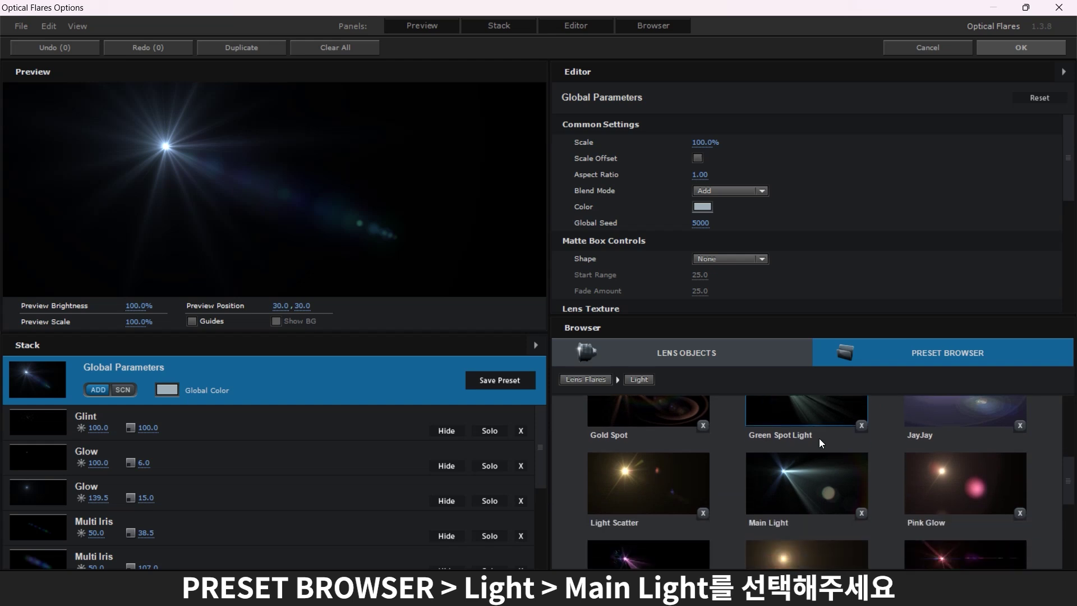
click(809, 477)
Step: Hide the round green and red Iris circles of the flare
scroll(809, 479, down, 1)
scroll(270, 477, down, 5)
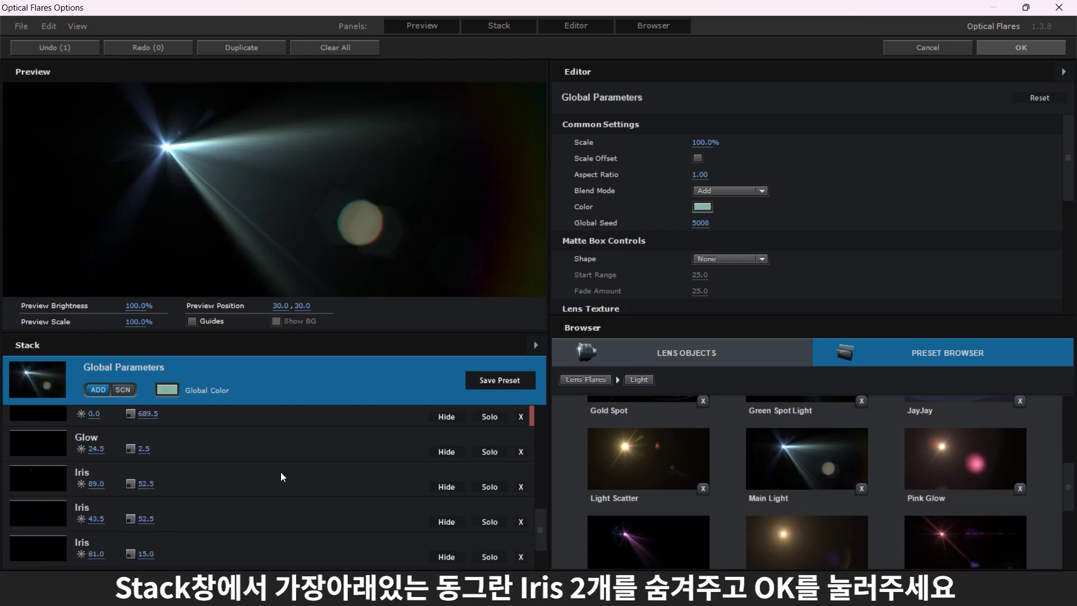
click(426, 518)
click(439, 520)
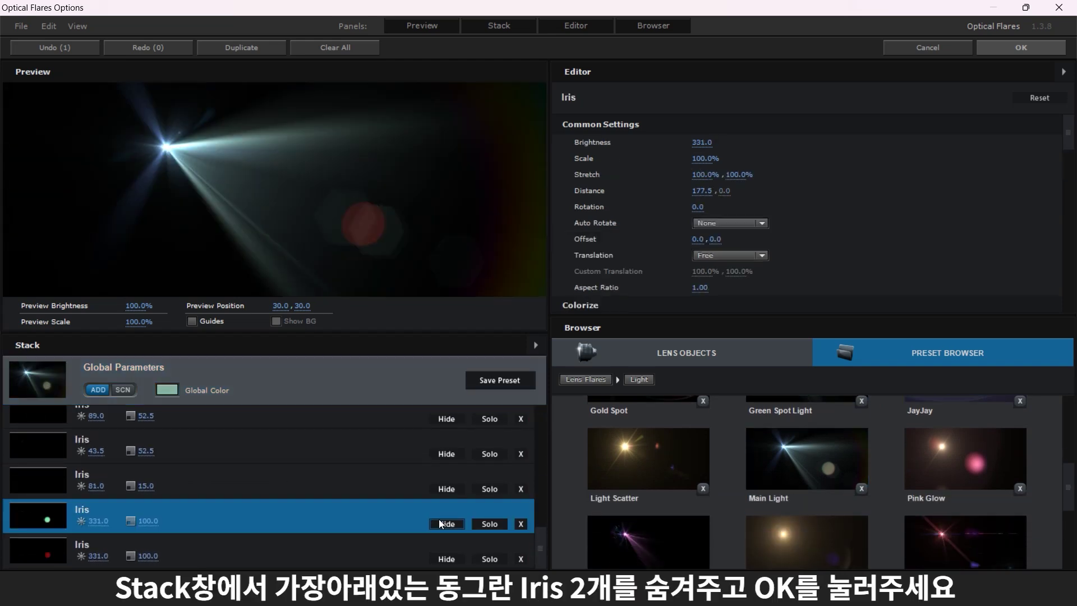
click(438, 559)
Step: Apply the preset and set layer 3's flare Position XY to 960,-400
click(1013, 48)
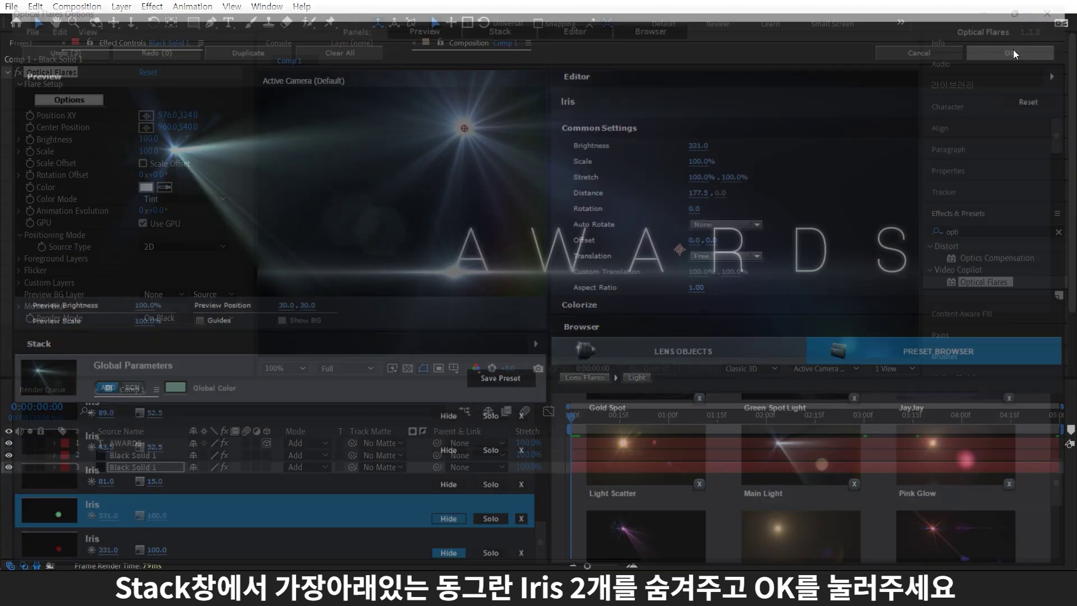
drag(608, 115, 617, 115)
click(165, 116)
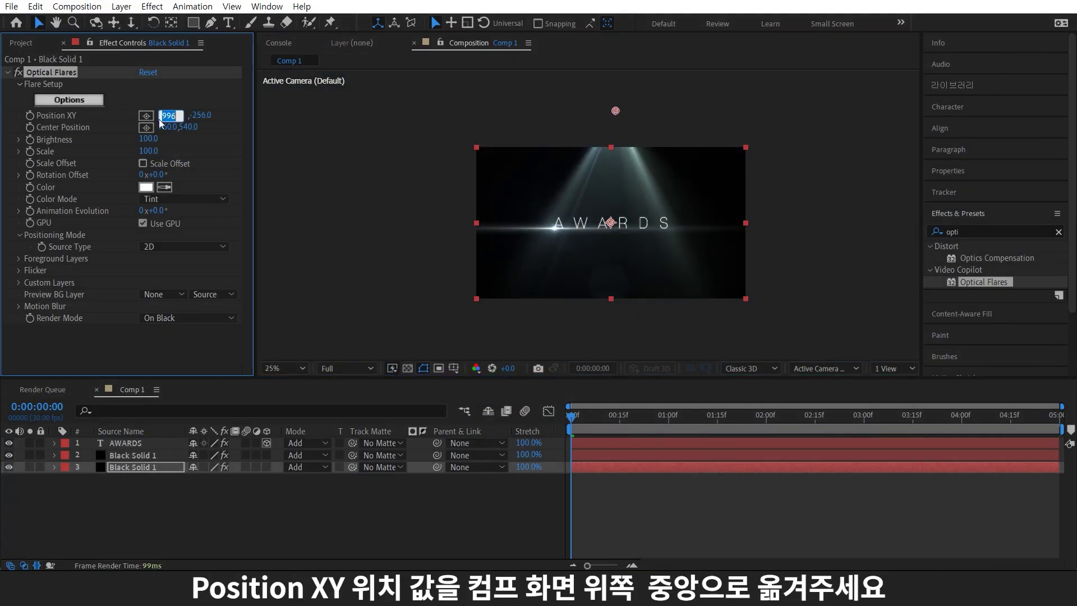
text(960)
key(Return)
drag(194, 115, 185, 115)
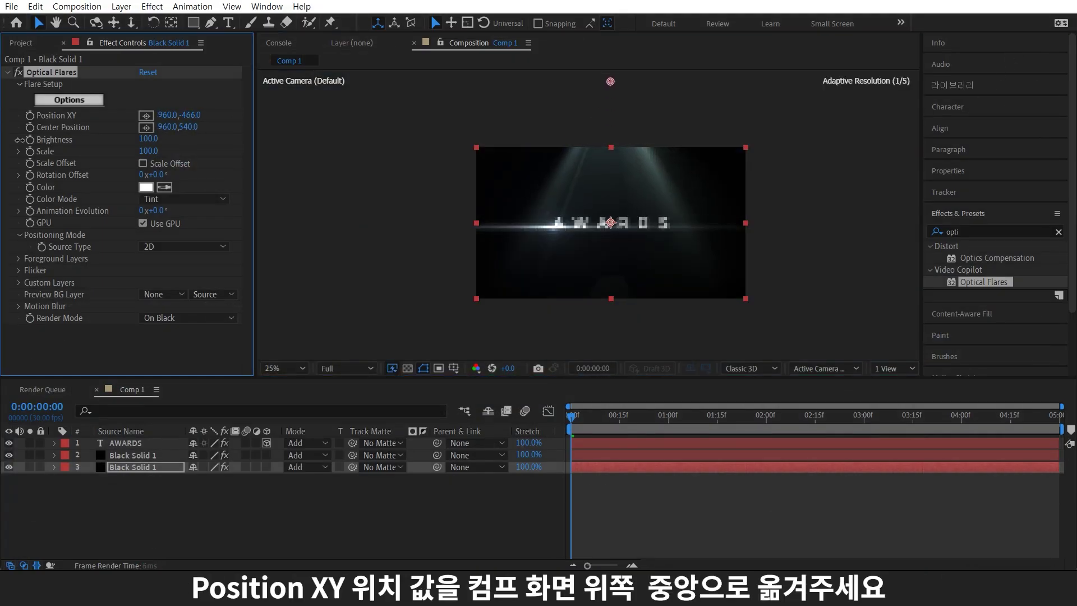
click(203, 116)
text(-400)
key(Return)
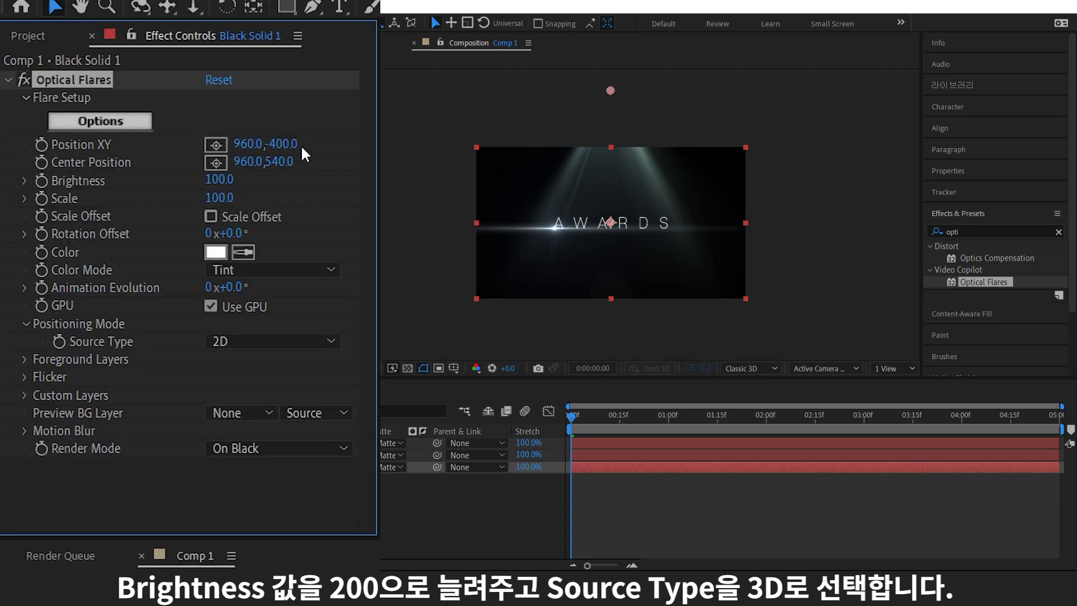
Step: Give the flare Brightness 200, 3D Source Type and a deep gold colour
click(147, 139)
text(200)
key(Return)
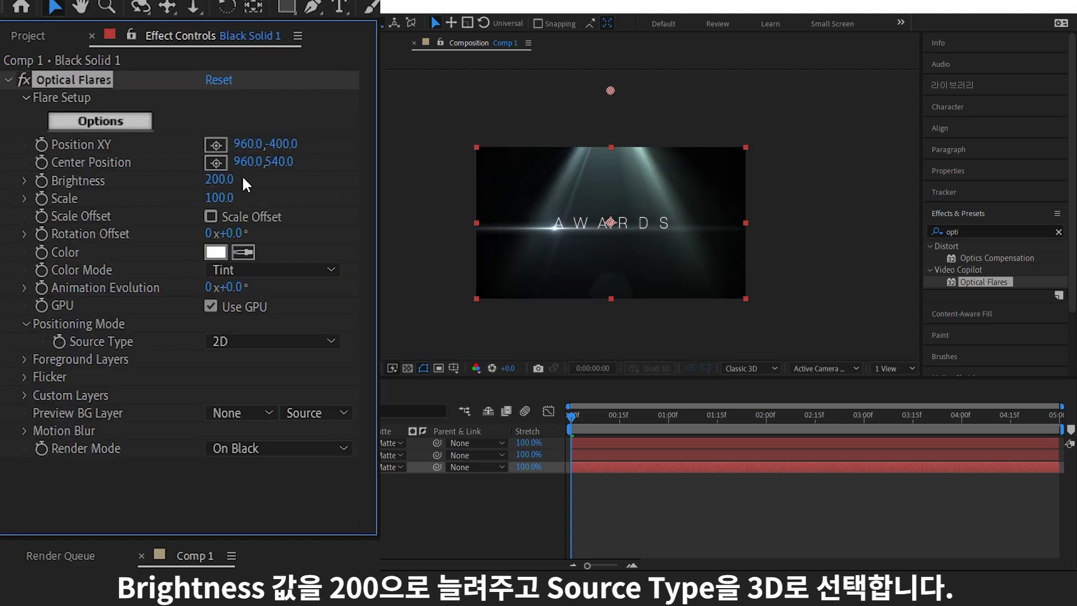
click(279, 339)
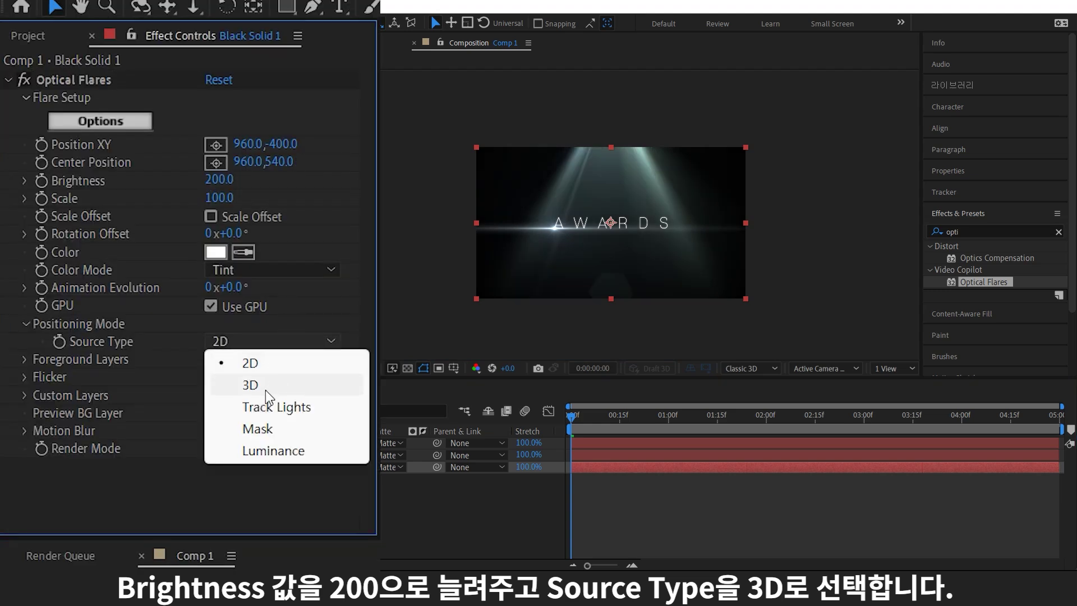
click(265, 390)
click(145, 198)
click(365, 367)
click(273, 316)
drag(351, 185, 233, 242)
click(168, 344)
click(364, 268)
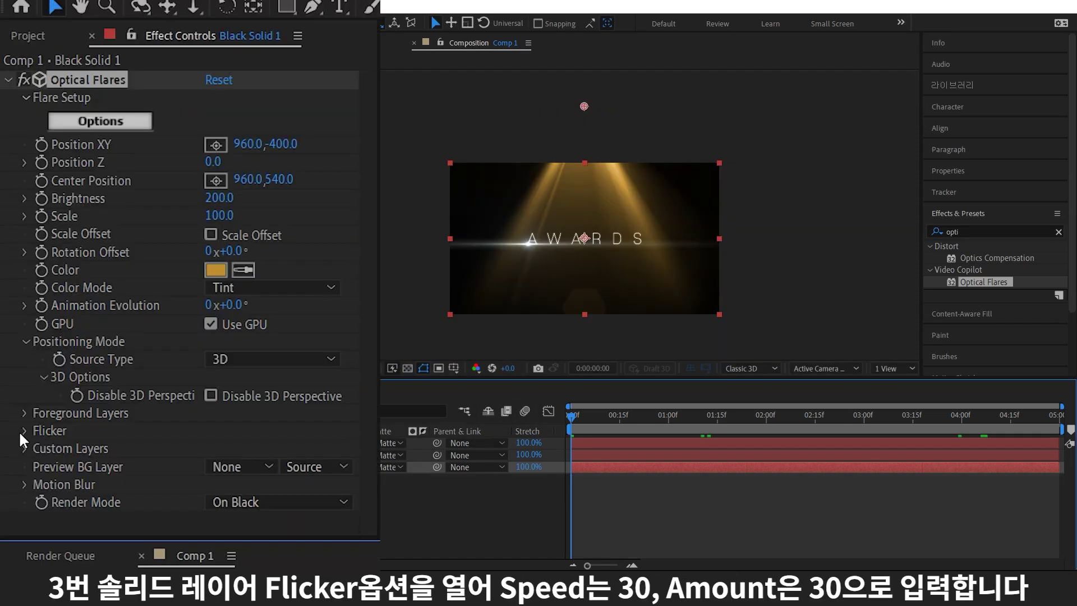
Step: Set Flicker Speed and Amount to 30, and layer 2's Flicker Speed to 100
click(21, 431)
key(Tab)
text(30)
key(Return)
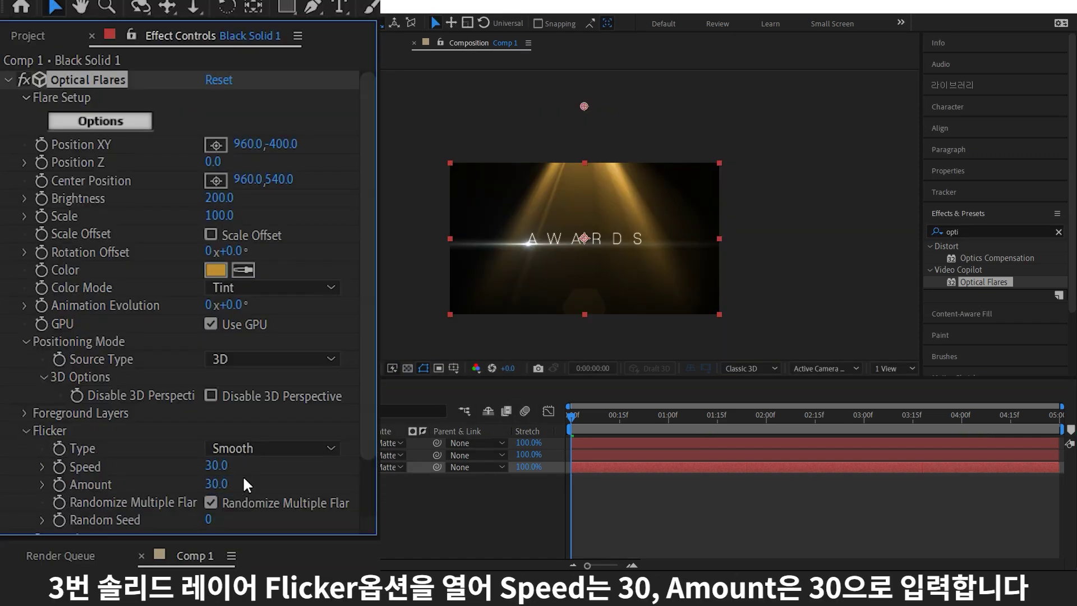
click(26, 430)
text(1)
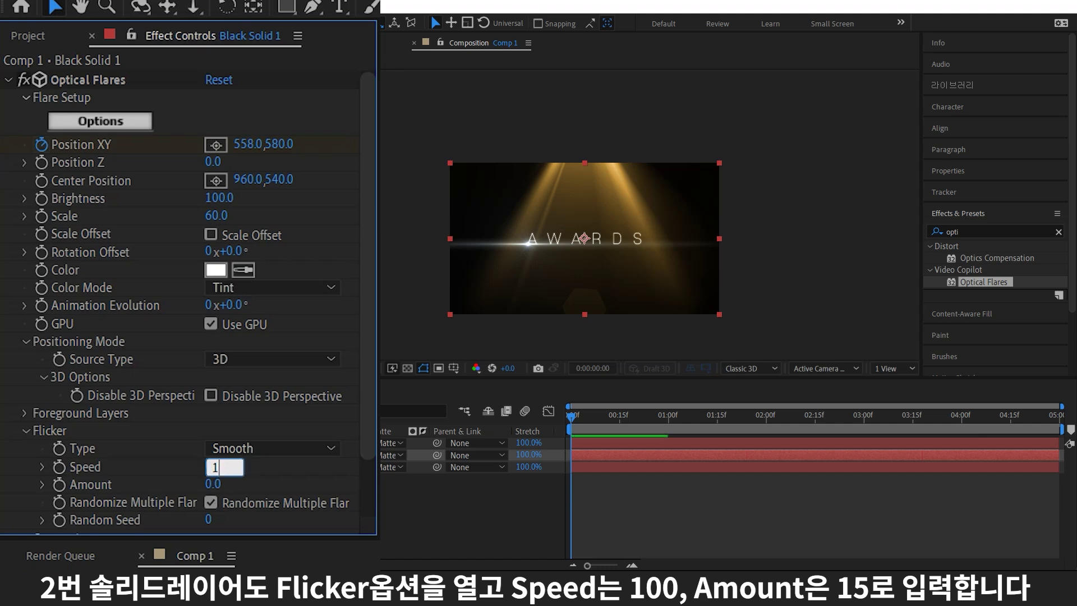
text(00)
key(Tab)
key(Return)
Step: Add Black Solid 2 at the bottom of the stack with a Gradient Ramp
key(ctrl+y)
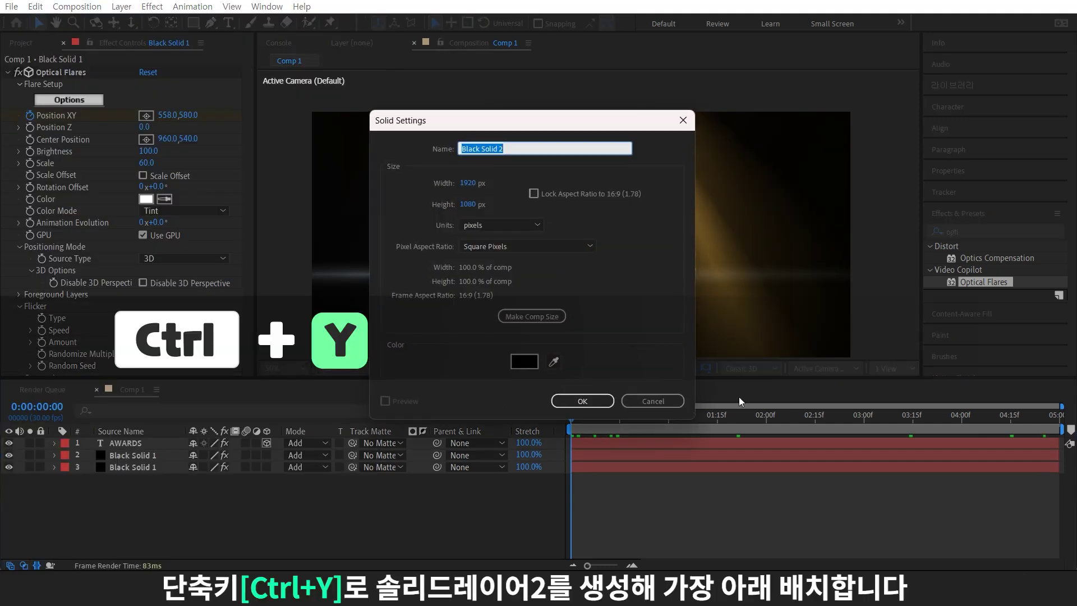
click(594, 399)
drag(184, 447, 151, 484)
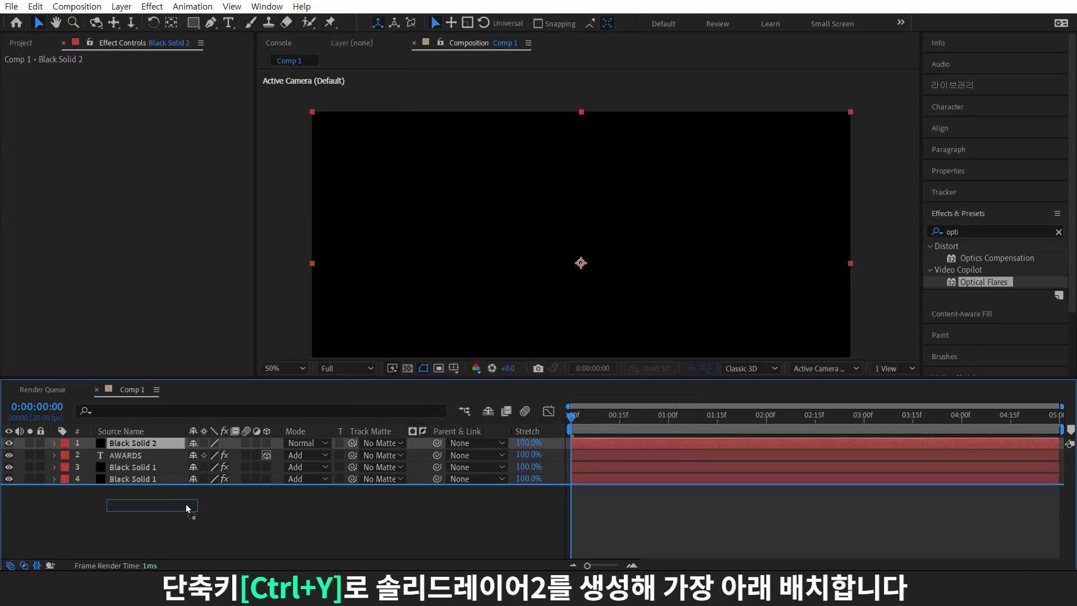
click(948, 290)
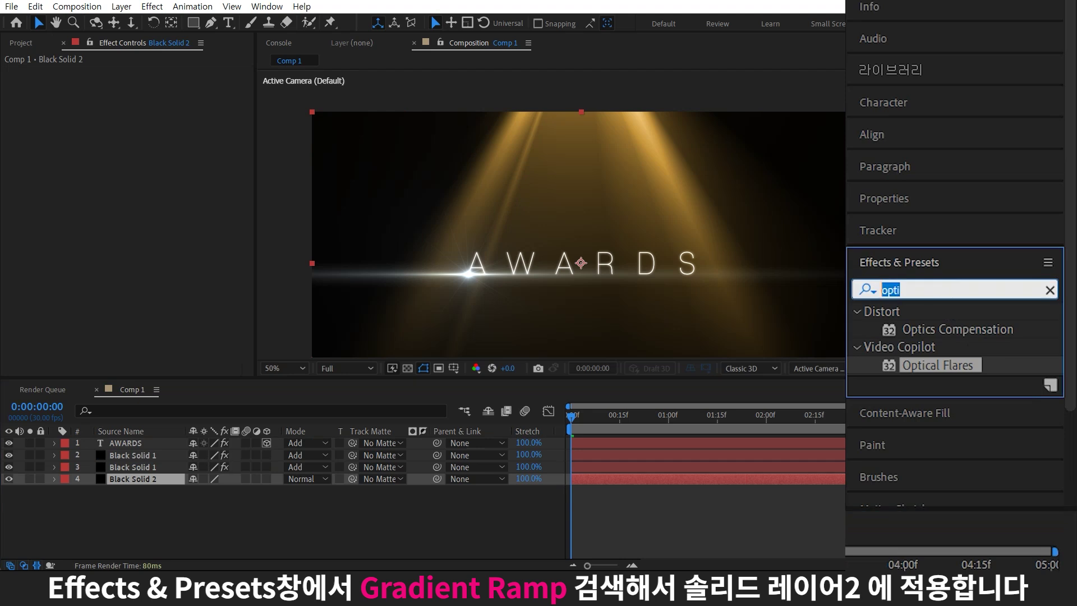
text(ramp)
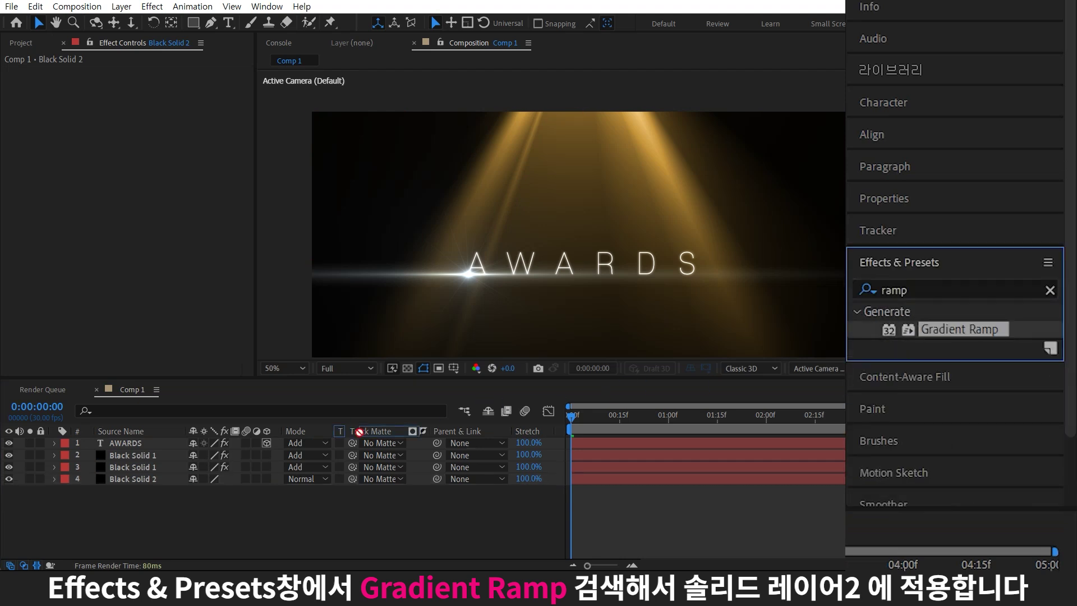
drag(998, 258, 185, 480)
Step: Set the ramp colours to 001A6E at start and 000A3E at end
click(146, 96)
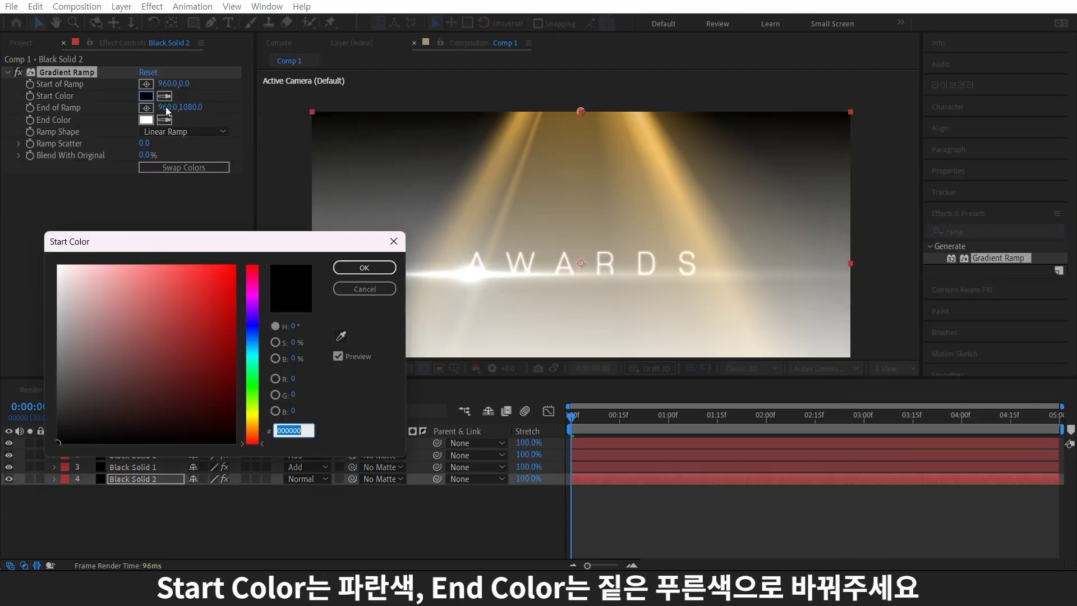
text(001A6E)
click(348, 269)
click(146, 119)
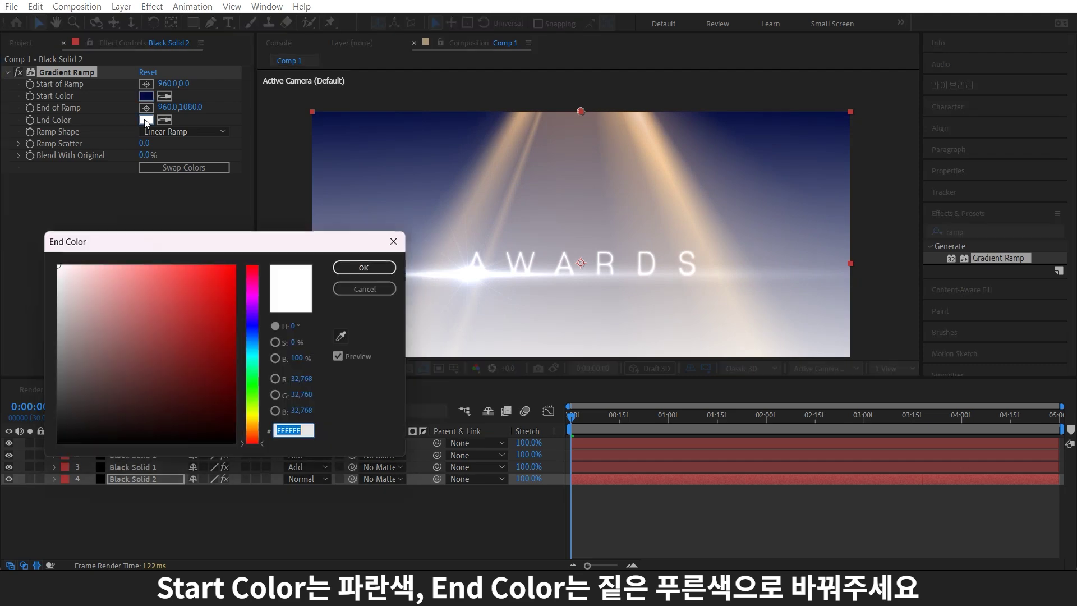
text(000A3E)
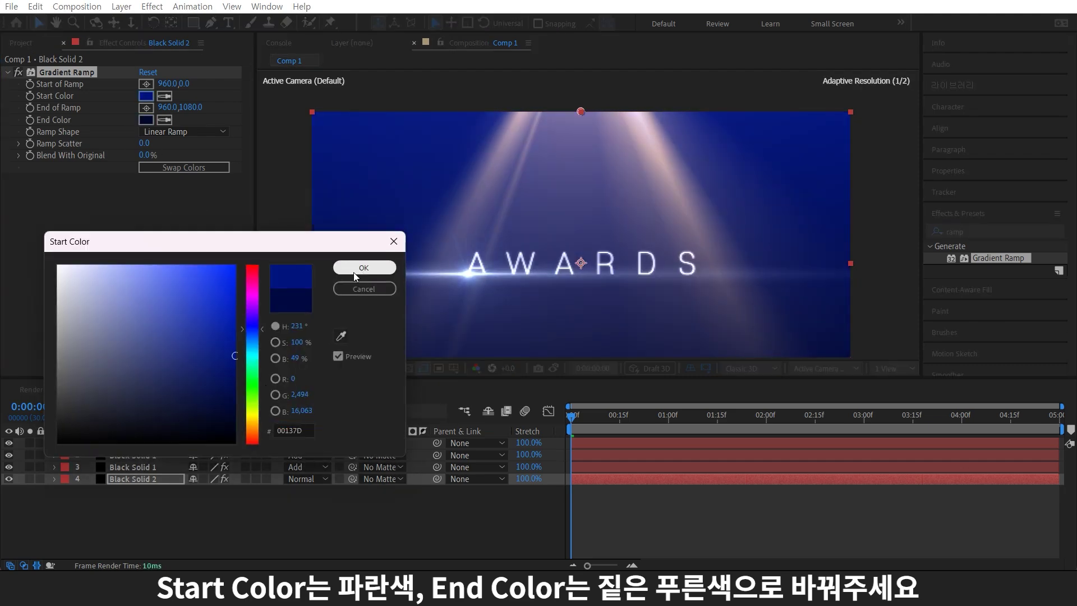
click(361, 267)
Step: Make the ramp radial, running from 968,360 at centre to 64,1036
click(180, 132)
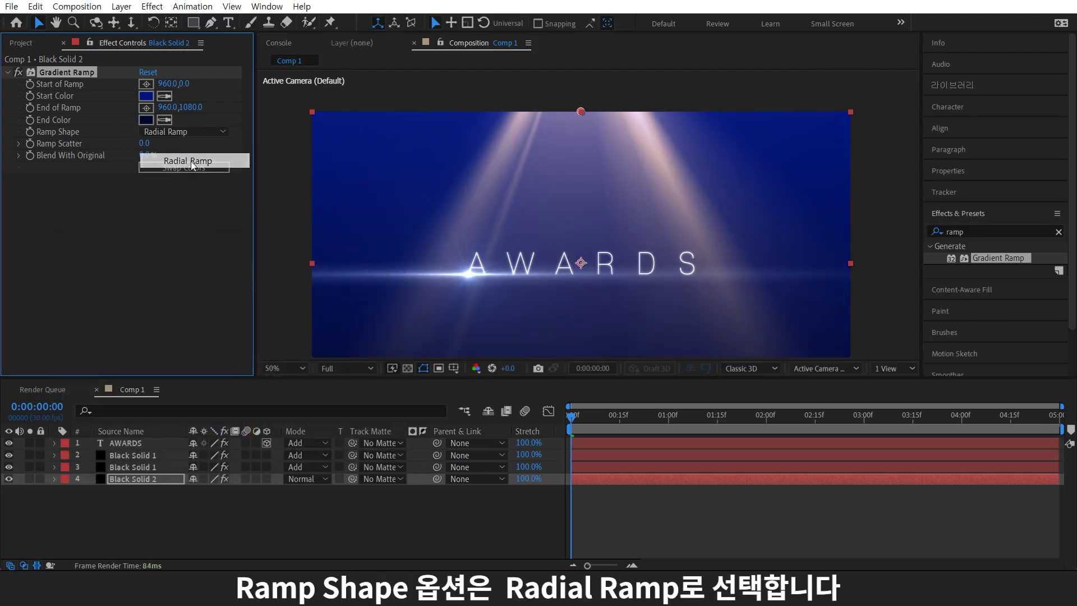
click(168, 160)
key(comma)
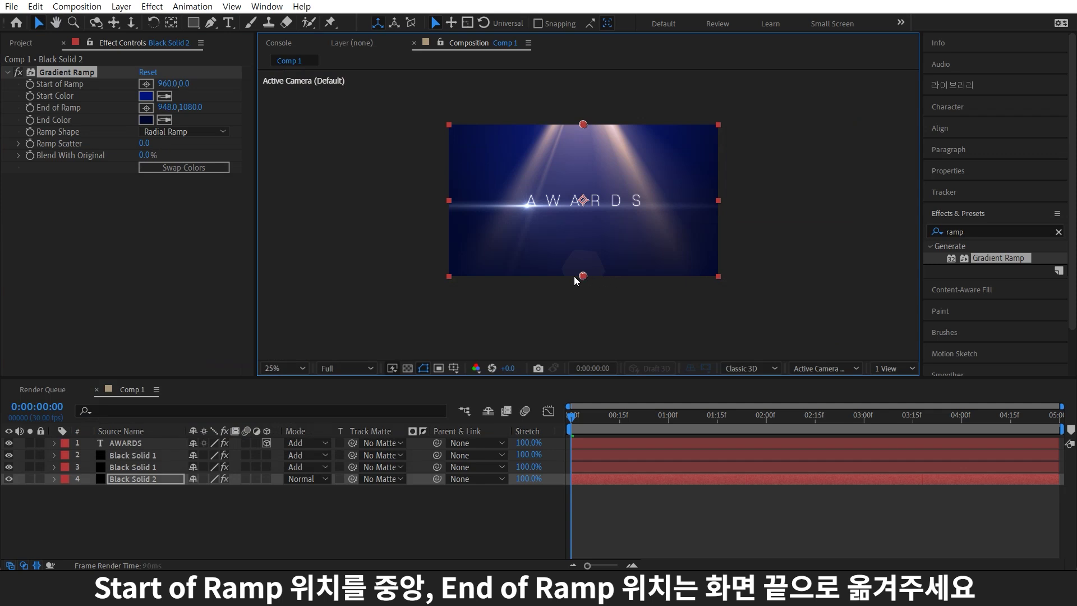
drag(583, 275, 457, 269)
drag(583, 124, 585, 175)
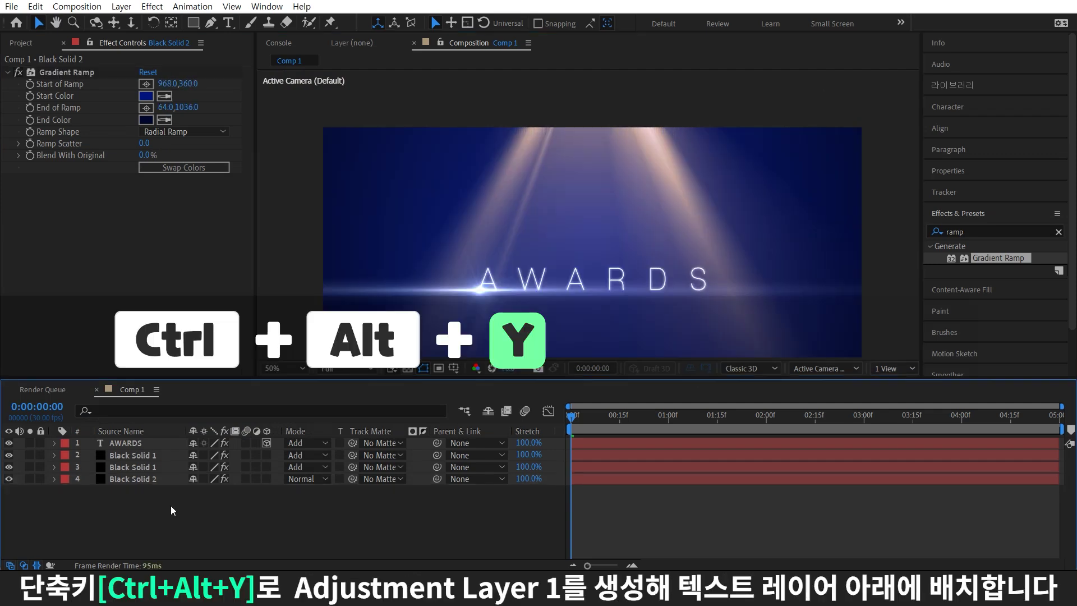
Step: Add Adjustment Layer 1 beneath AWARDS with an S-shaped Curves effect for deeper, higher-contrast blues
key(ctrl+alt+y)
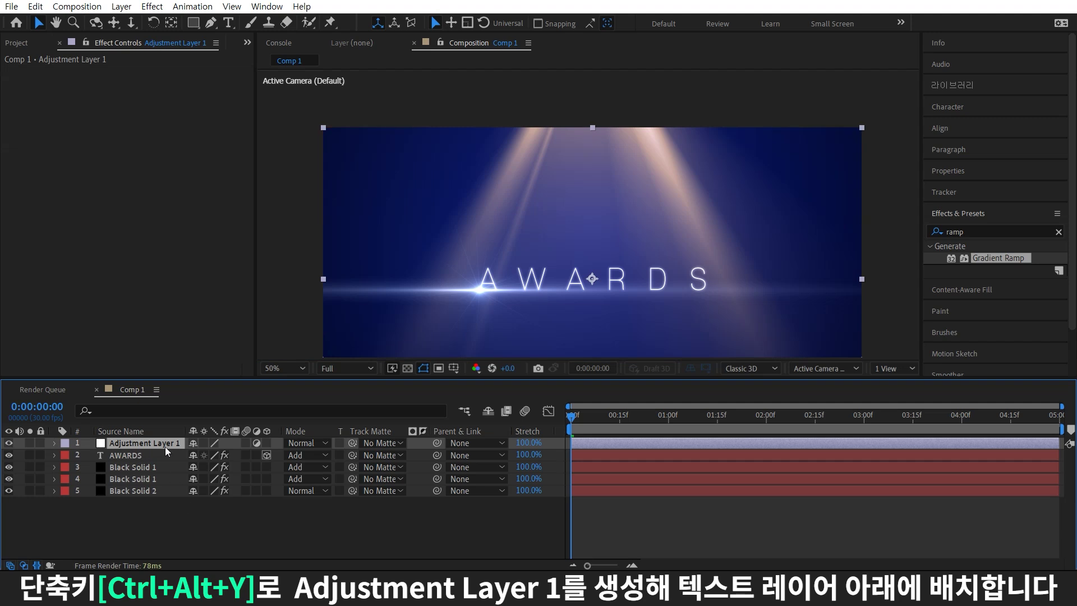
drag(165, 447, 187, 470)
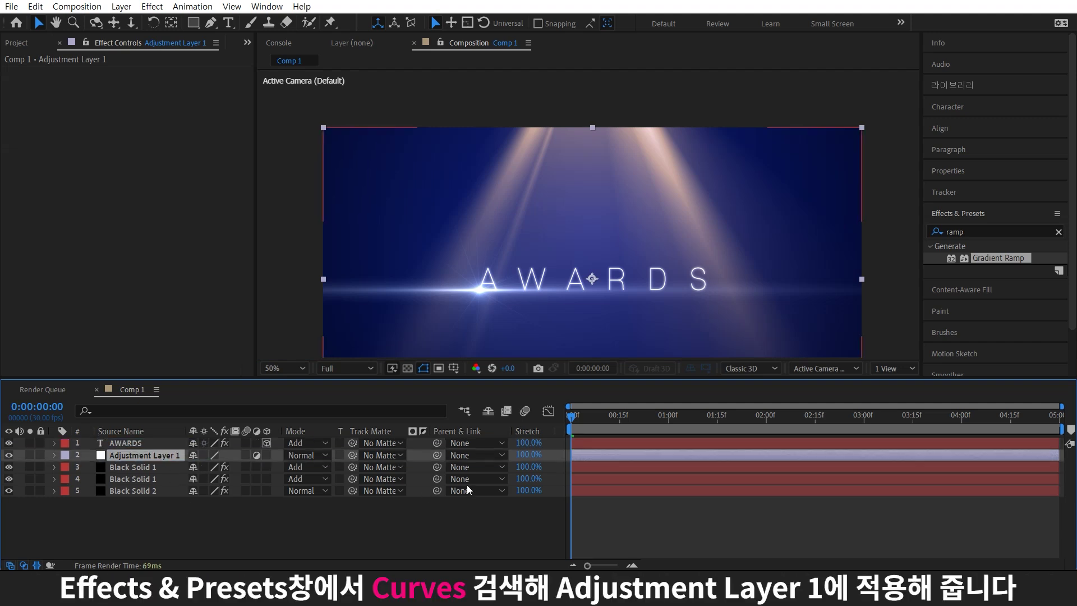
click(987, 231)
text(curve)
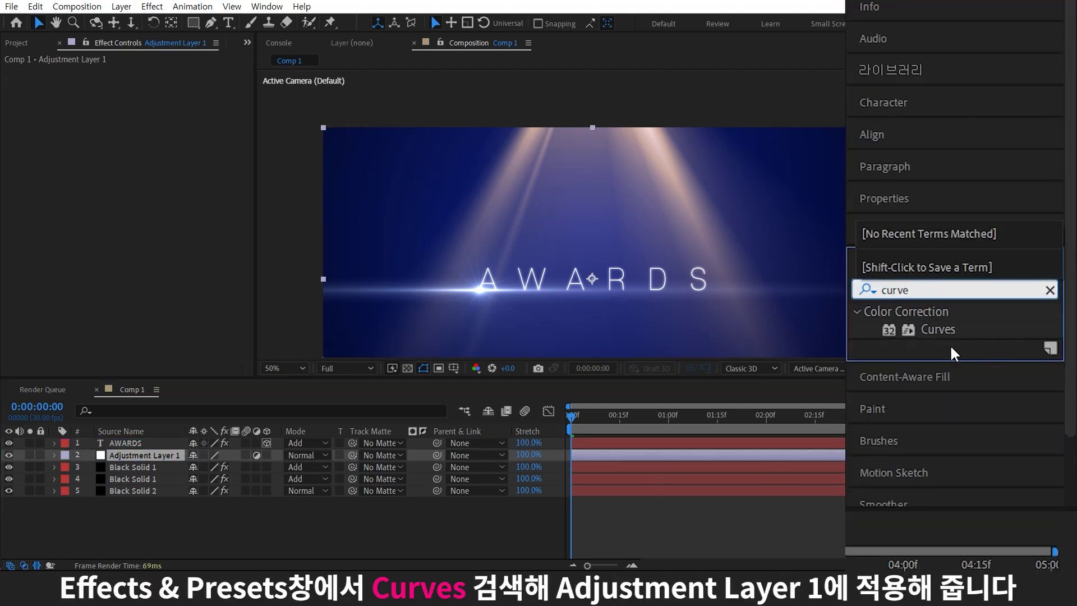
drag(984, 258, 145, 455)
drag(87, 247, 87, 272)
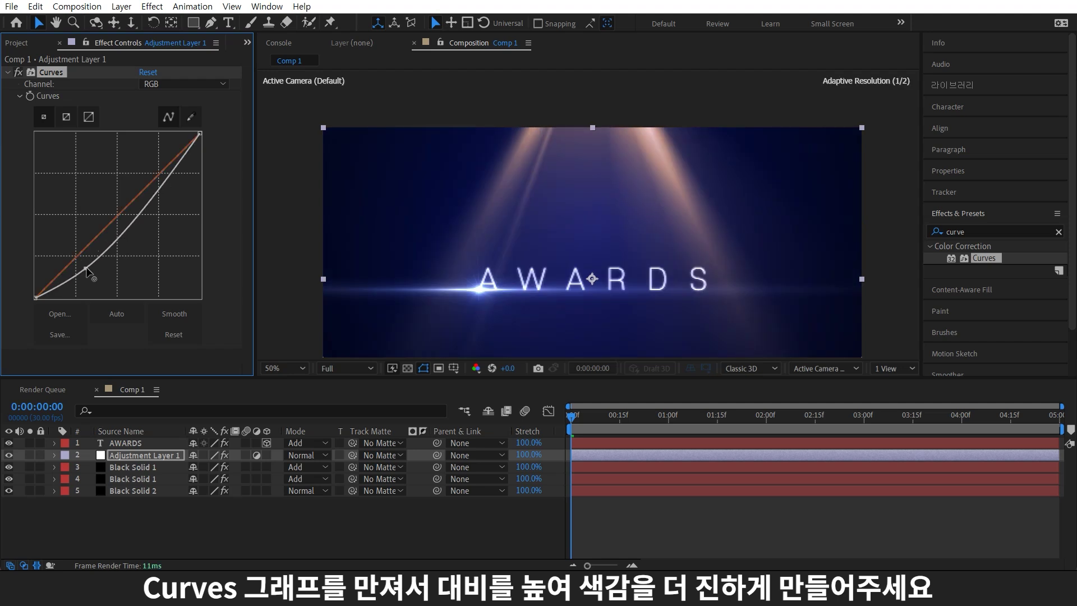
drag(170, 179, 160, 169)
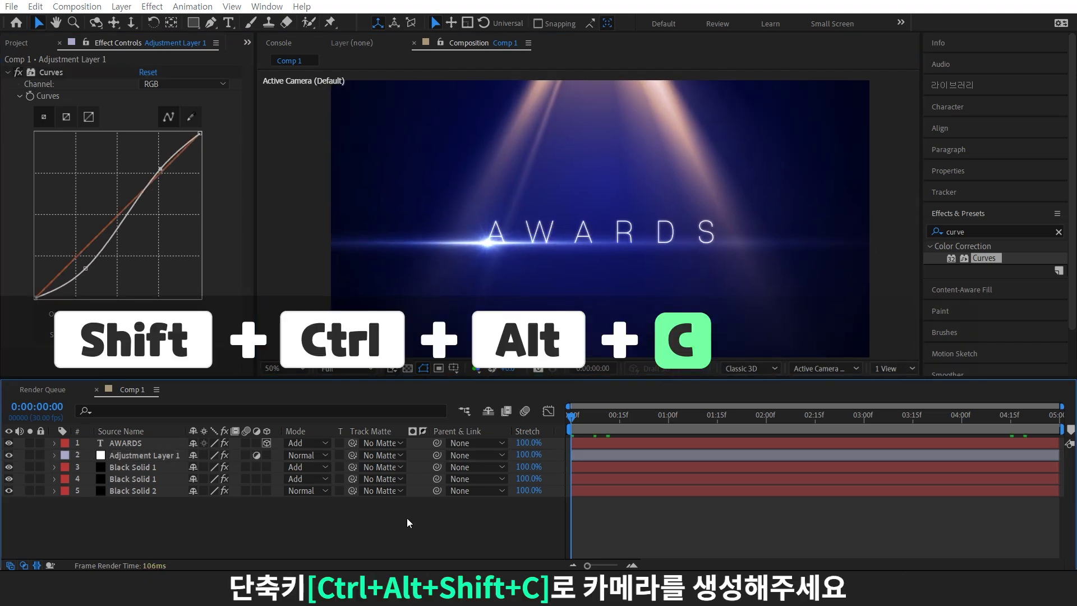
Step: Add Camera 1 and keyframe its Position to push in from Z -1866.7 to -1513.7
key(ctrl+alt+shift+c)
click(671, 433)
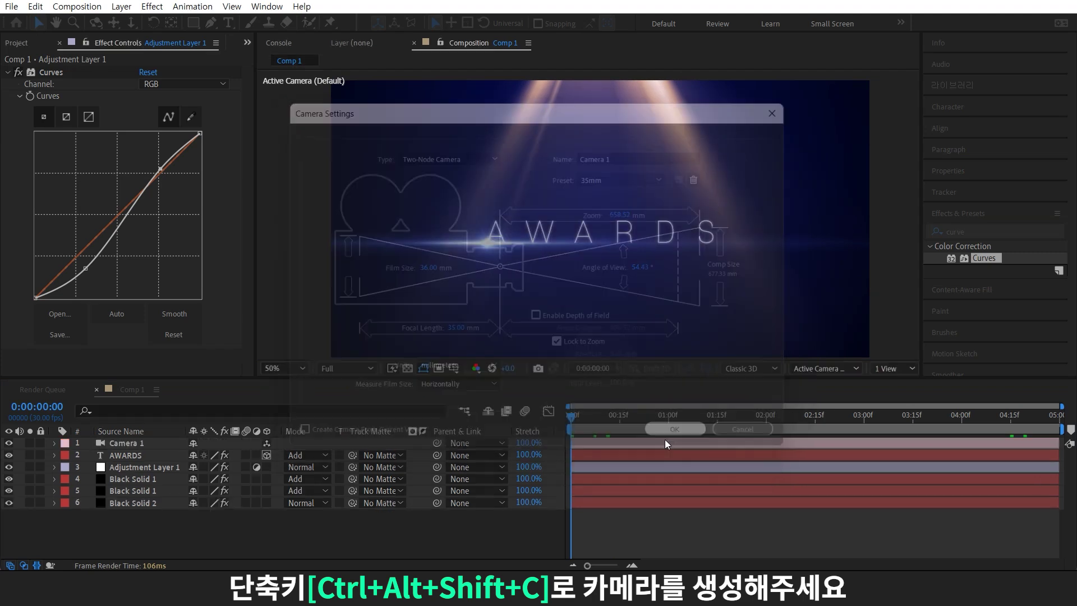
click(124, 431)
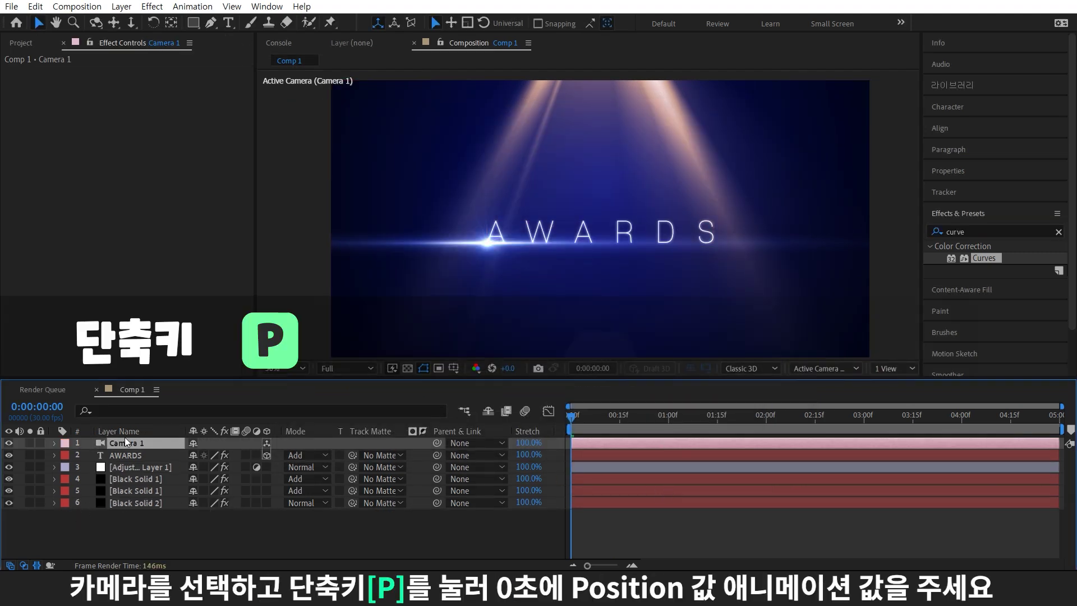
key(p)
click(90, 455)
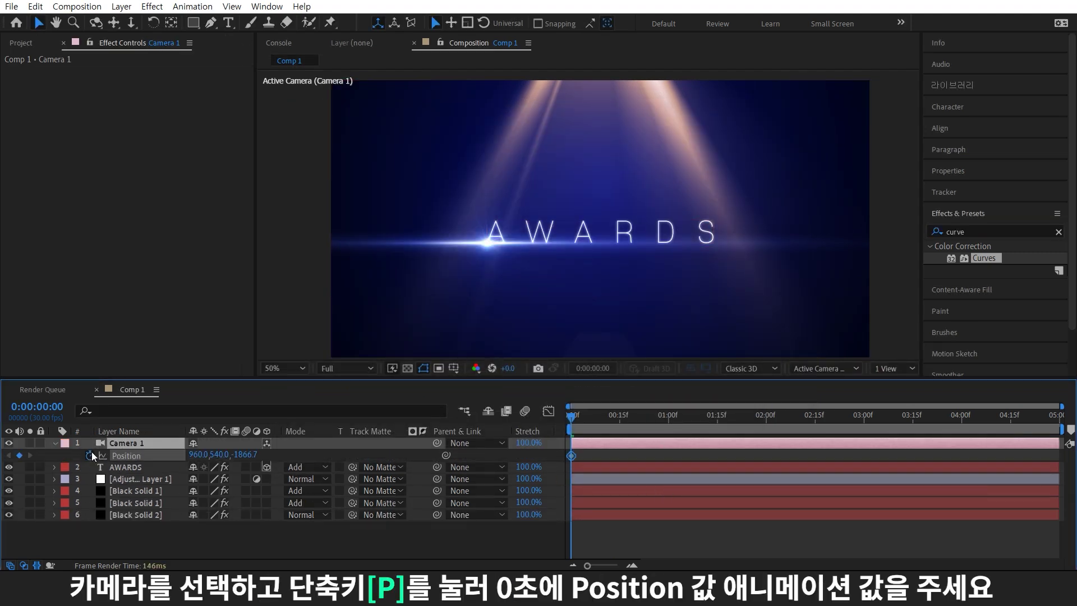
key(End)
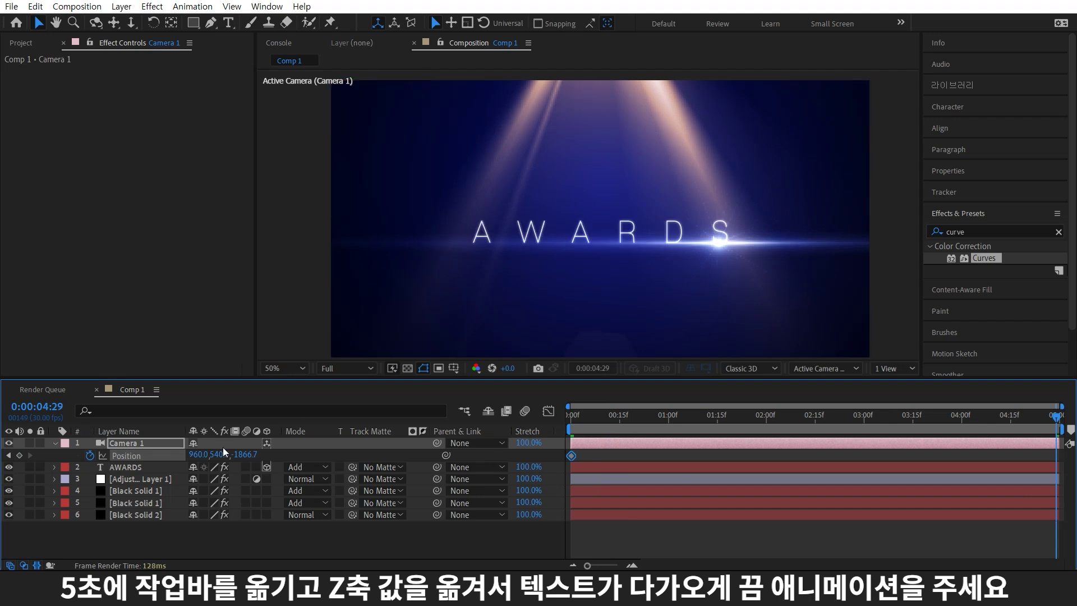
drag(246, 455, 468, 484)
key(Home)
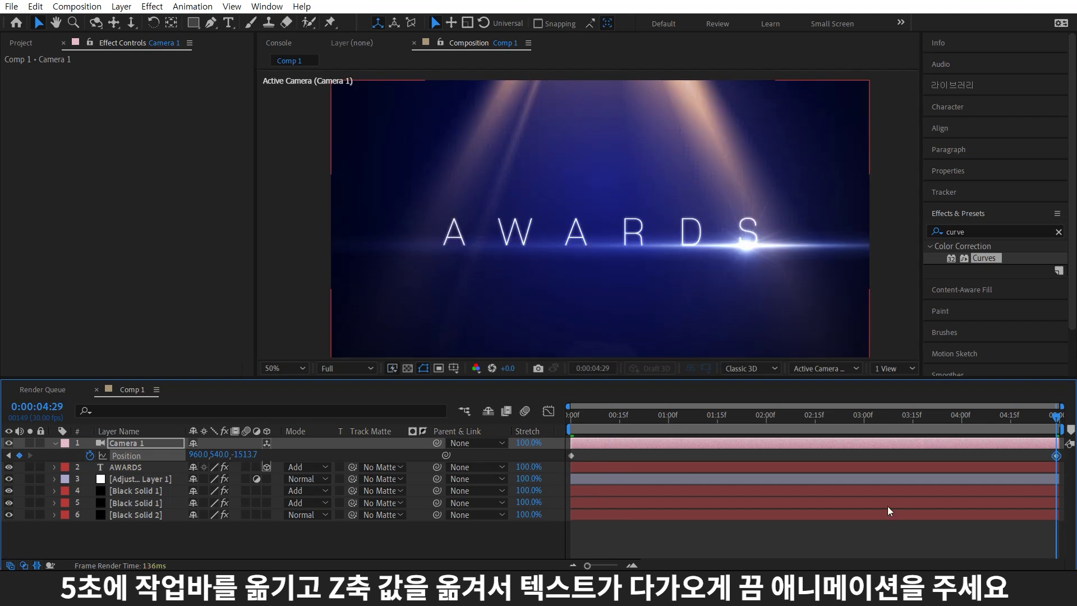
Step: Keyframe the Black Solid 1 flare's Center Position, lowering it from 196 to 354, then preview
click(135, 502)
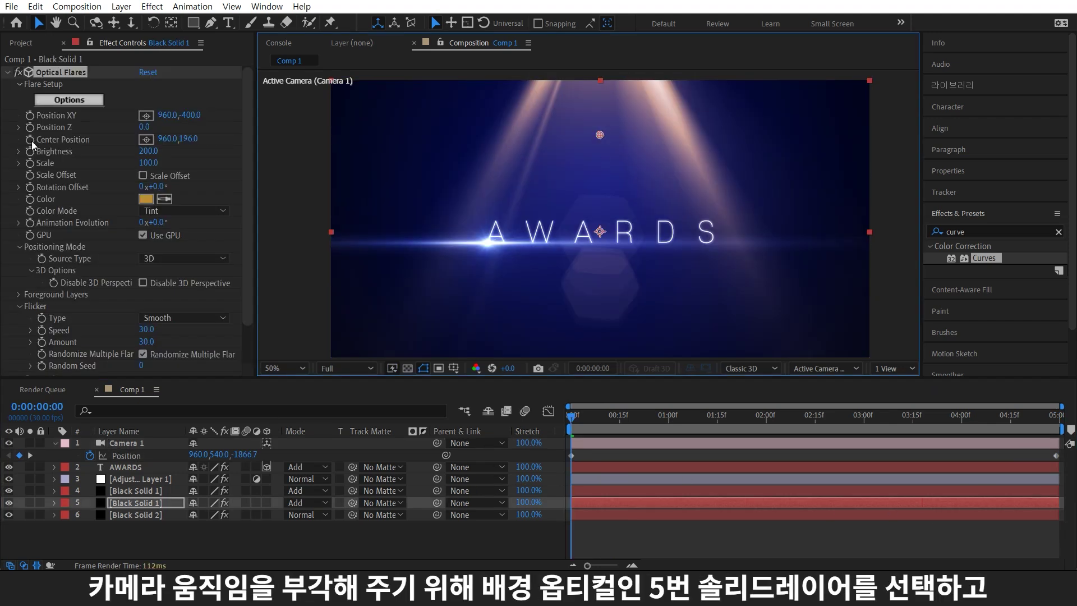
click(30, 139)
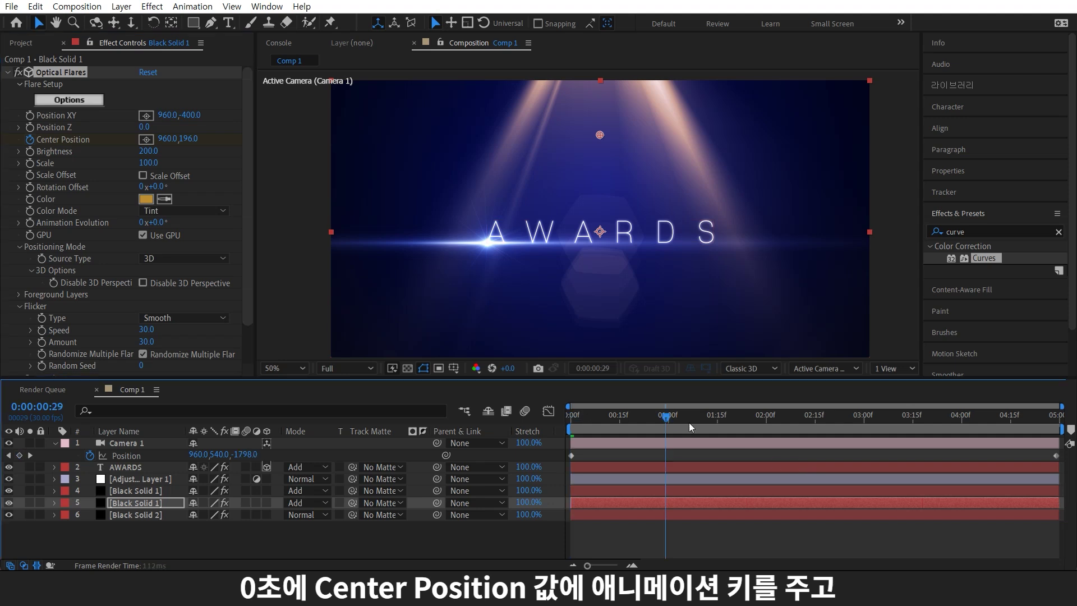
key(End)
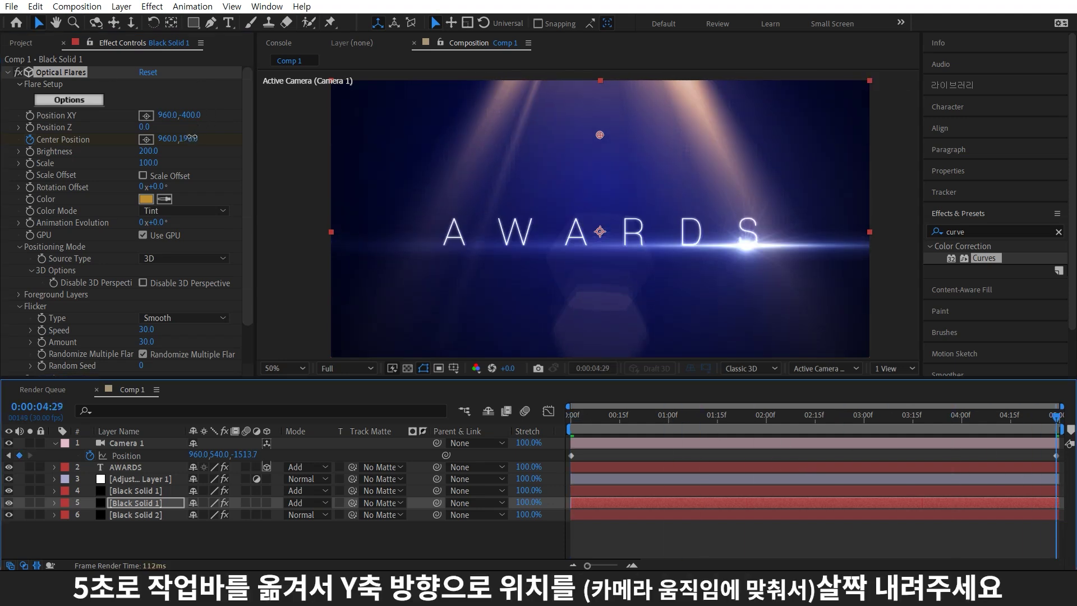
drag(192, 138, 318, 122)
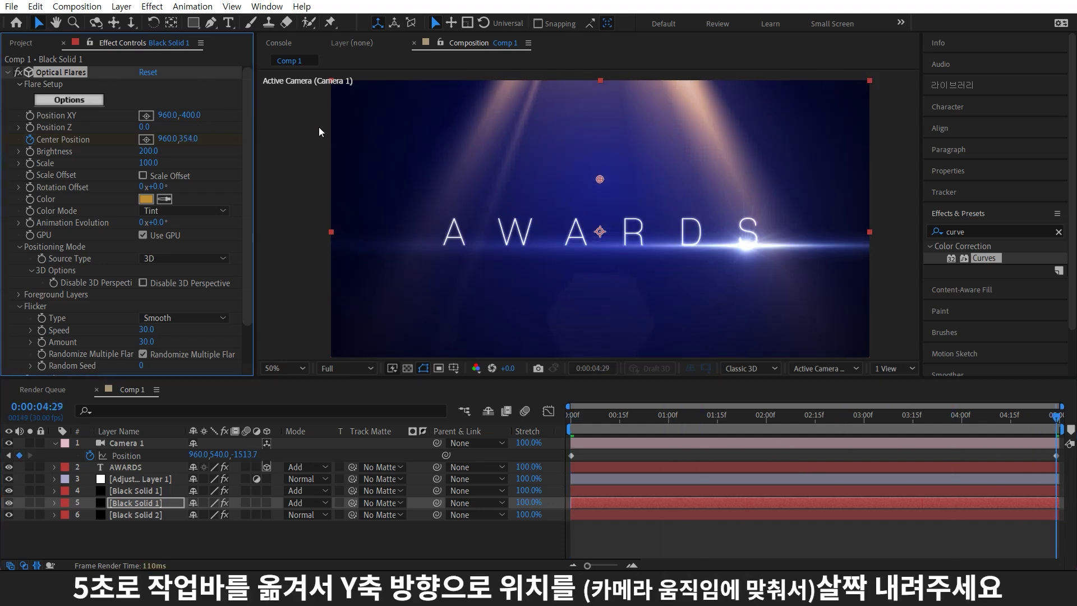
key(space)
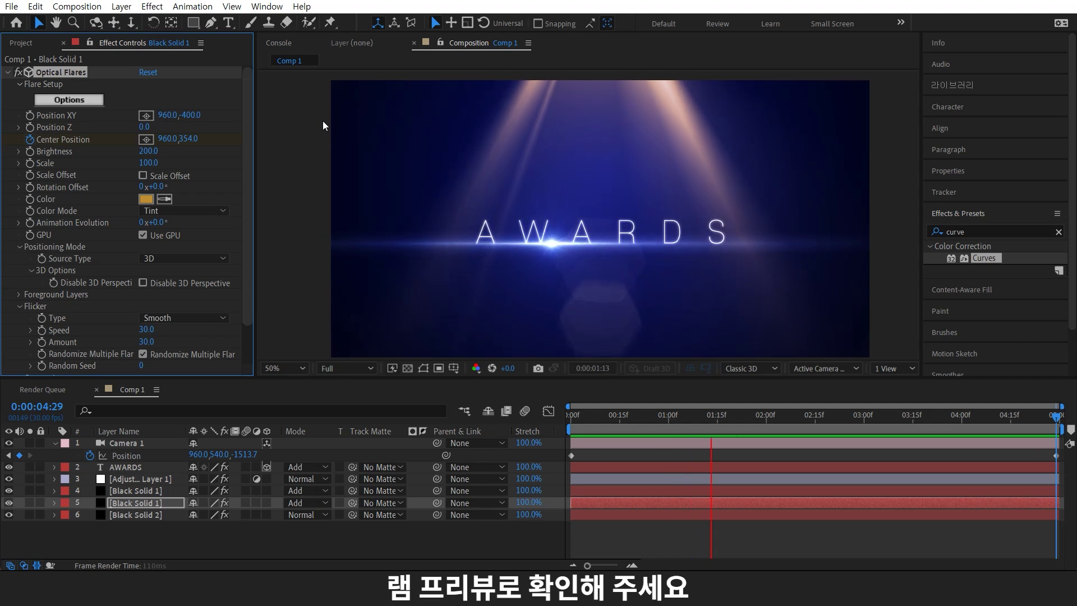